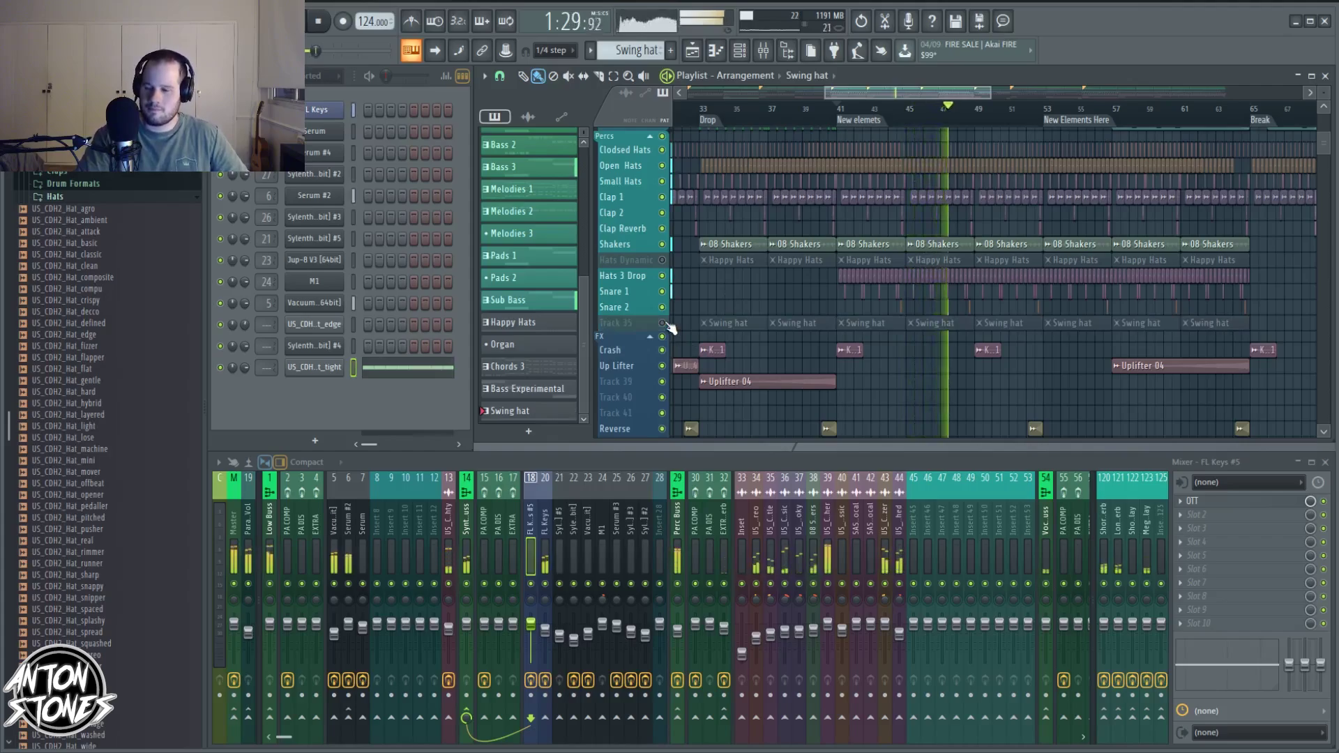
# - Unmute the playlist track that holds the Swing hat clips while the drop plays
pyautogui.click(666, 325)
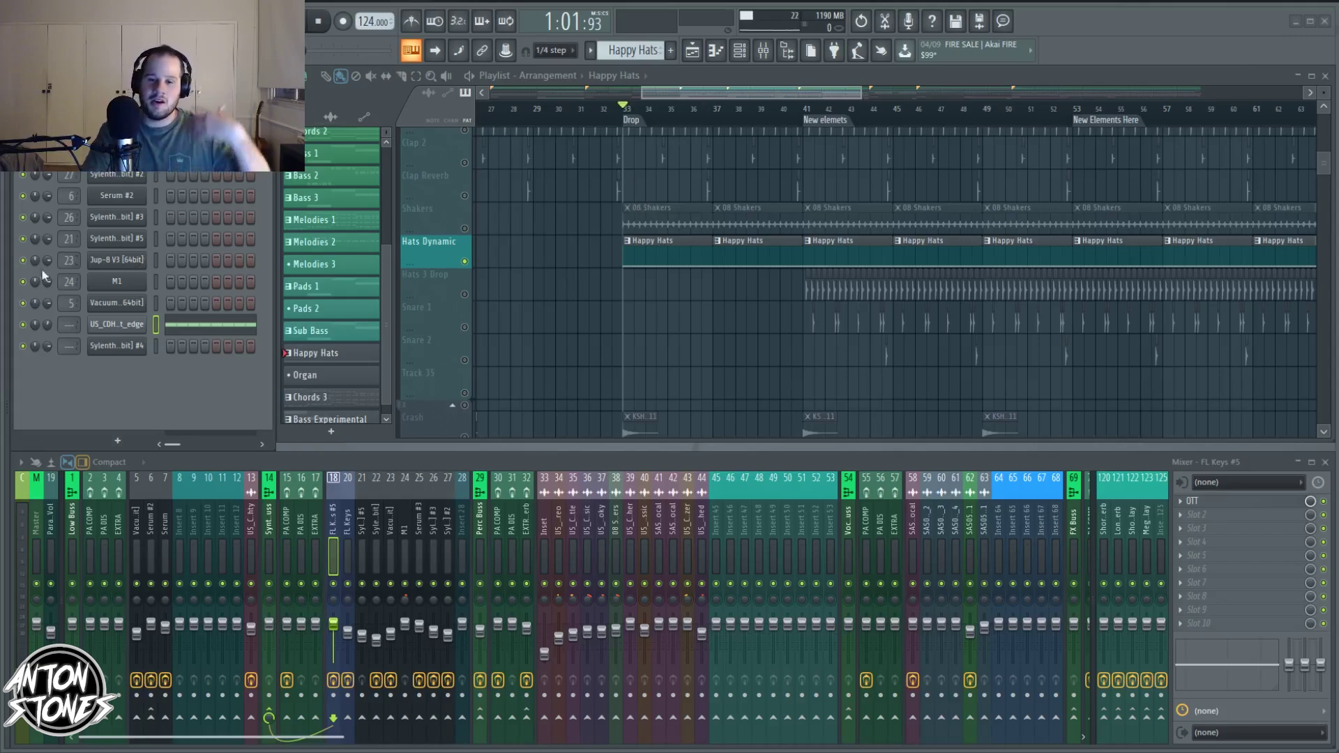
# - Open the Hats folder inside CDH2_Drum Hits of the UNDRGRND Sounds deep house sample pack
pyautogui.moveTo(4, 274)
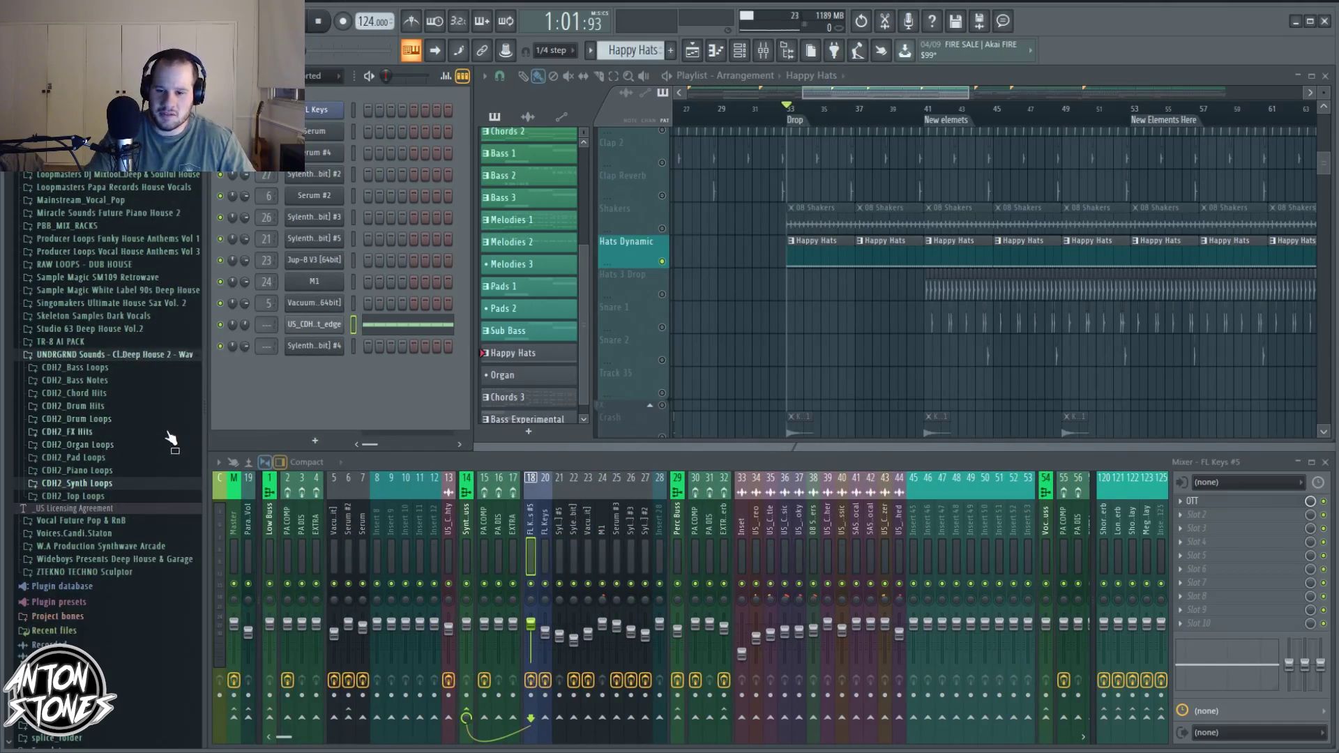
pyautogui.click(119, 406)
pyautogui.click(104, 457)
pyautogui.scroll(-4, 112, 418)
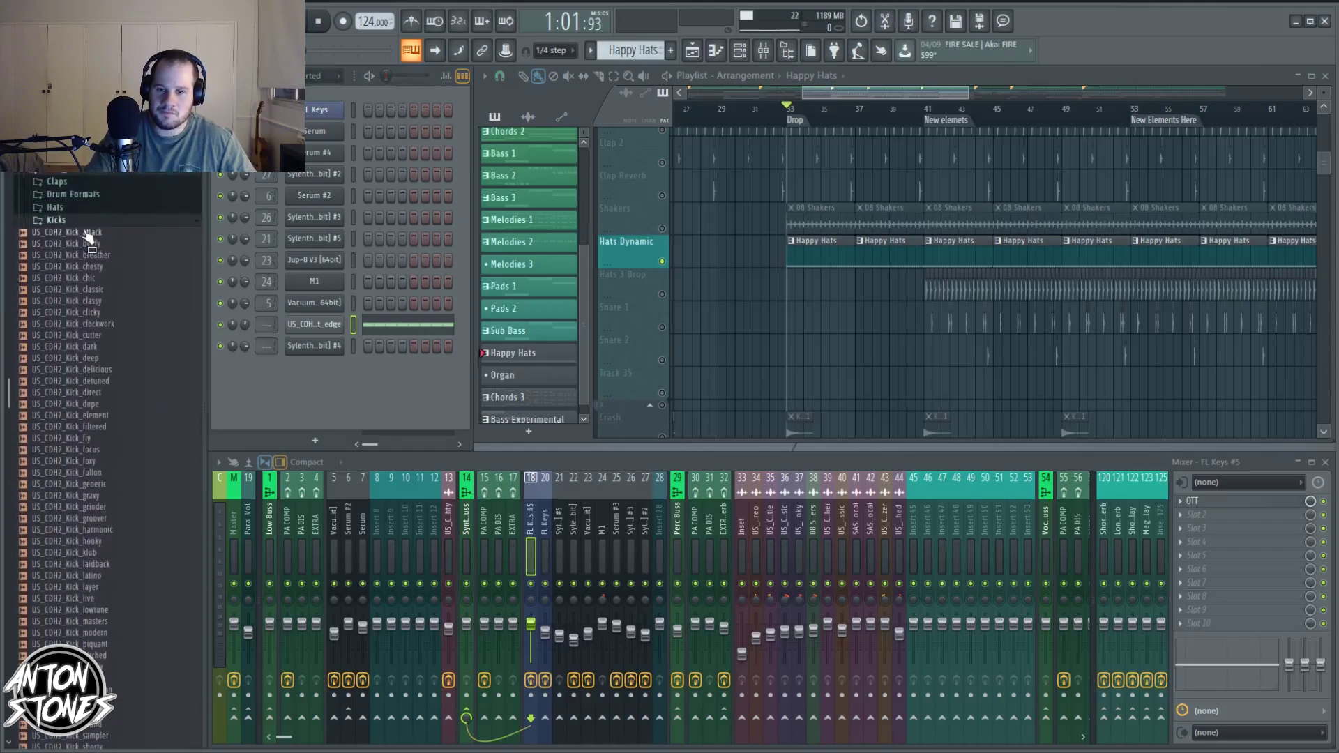
pyautogui.click(85, 220)
pyautogui.click(84, 208)
# - Audition several hi-hat samples from the Hats folder, including fizer, hybrid, pusher, rimmer, snipper and splashy
pyautogui.click(116, 344)
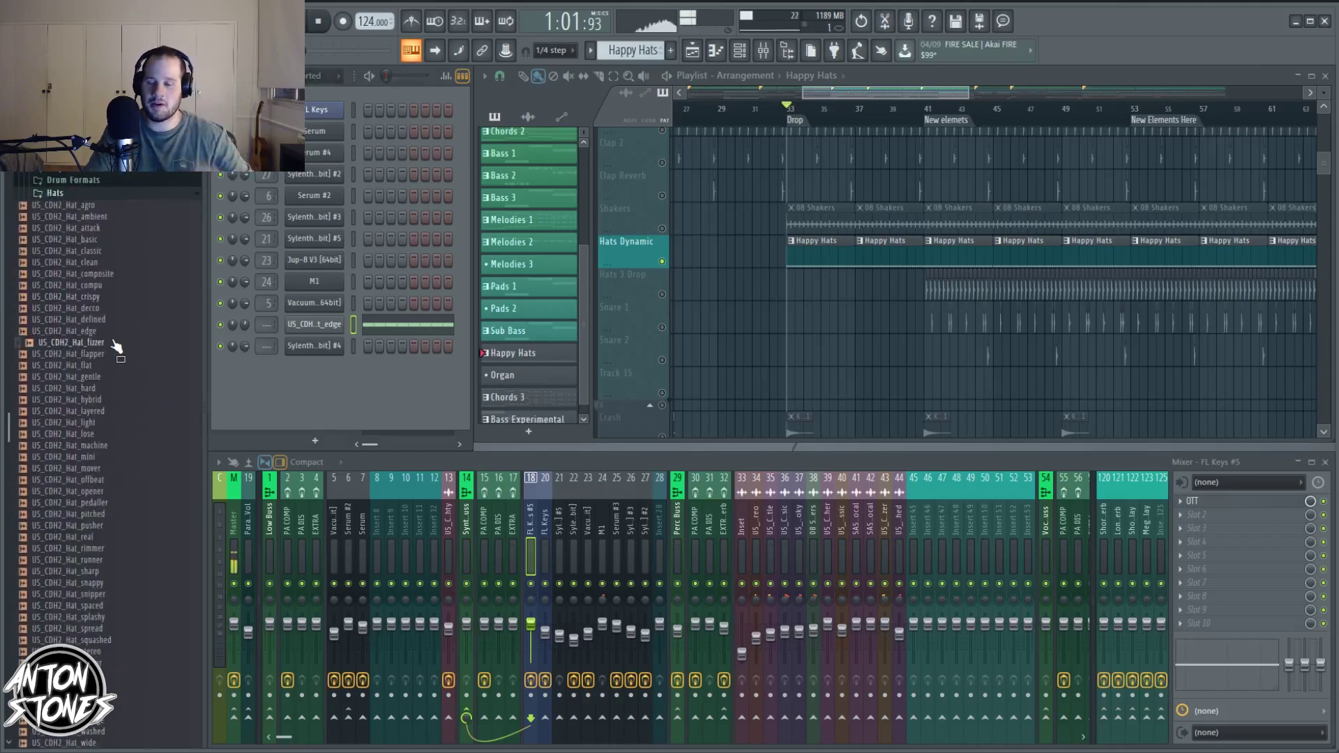
pyautogui.click(103, 400)
pyautogui.click(115, 344)
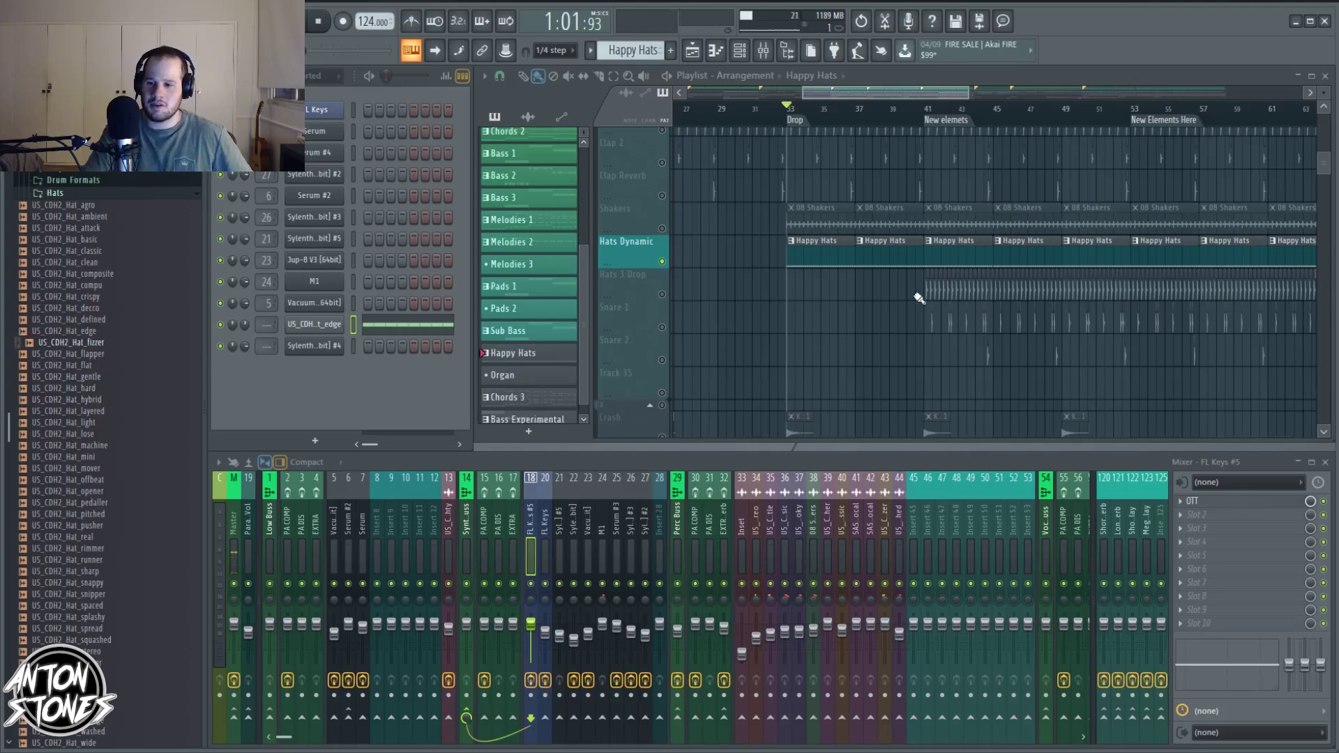
pyautogui.moveTo(969, 321); pyautogui.dragTo(957, 270)
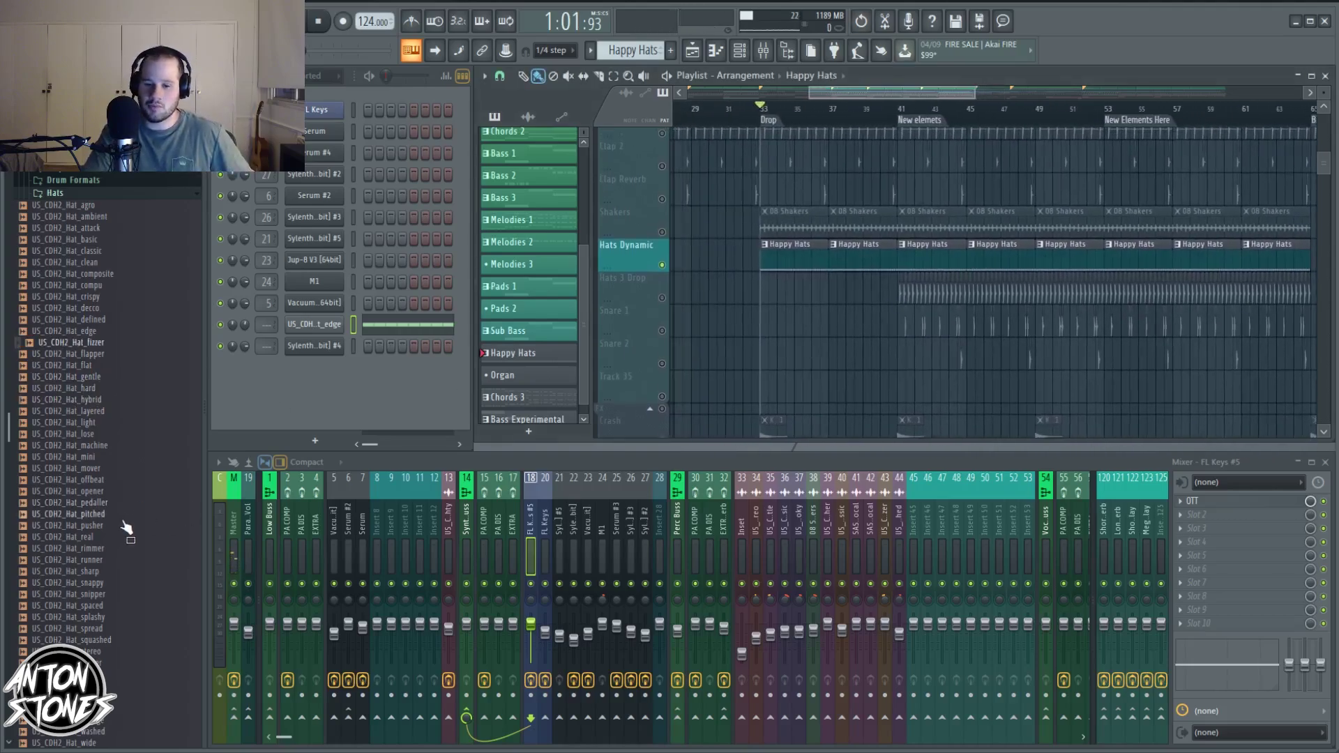
pyautogui.click(118, 526)
pyautogui.click(88, 550)
pyautogui.click(97, 595)
pyautogui.click(100, 618)
pyautogui.click(90, 681)
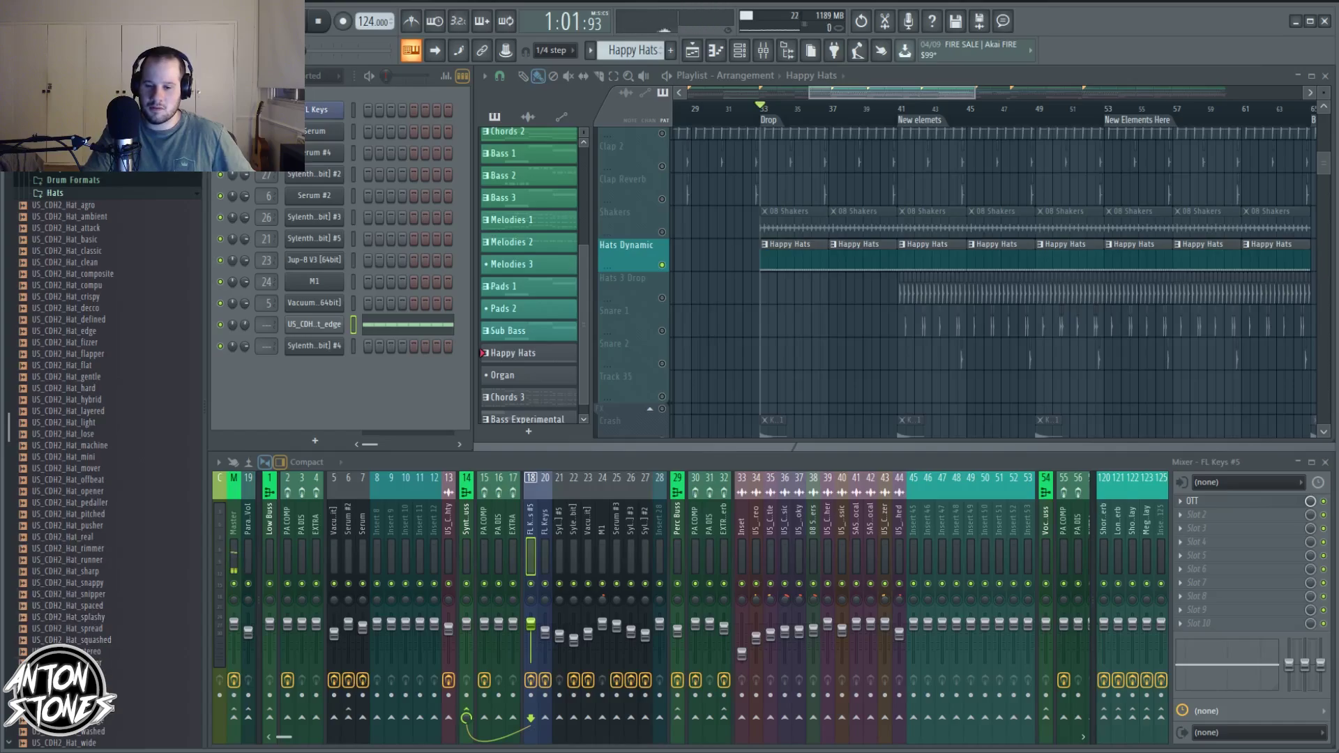
pyautogui.moveTo(970, 338); pyautogui.dragTo(967, 261)
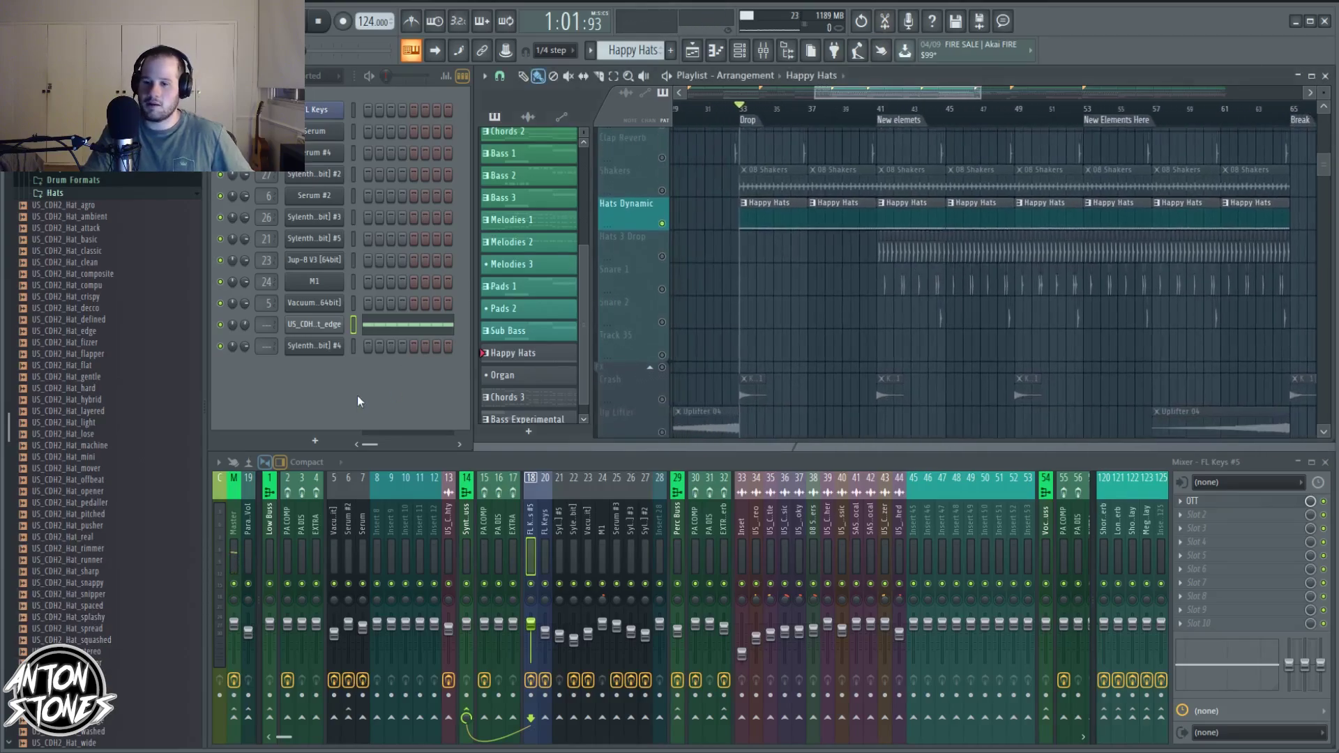
# - Create a new pattern named "Swing hat"
pyautogui.click(542, 434)
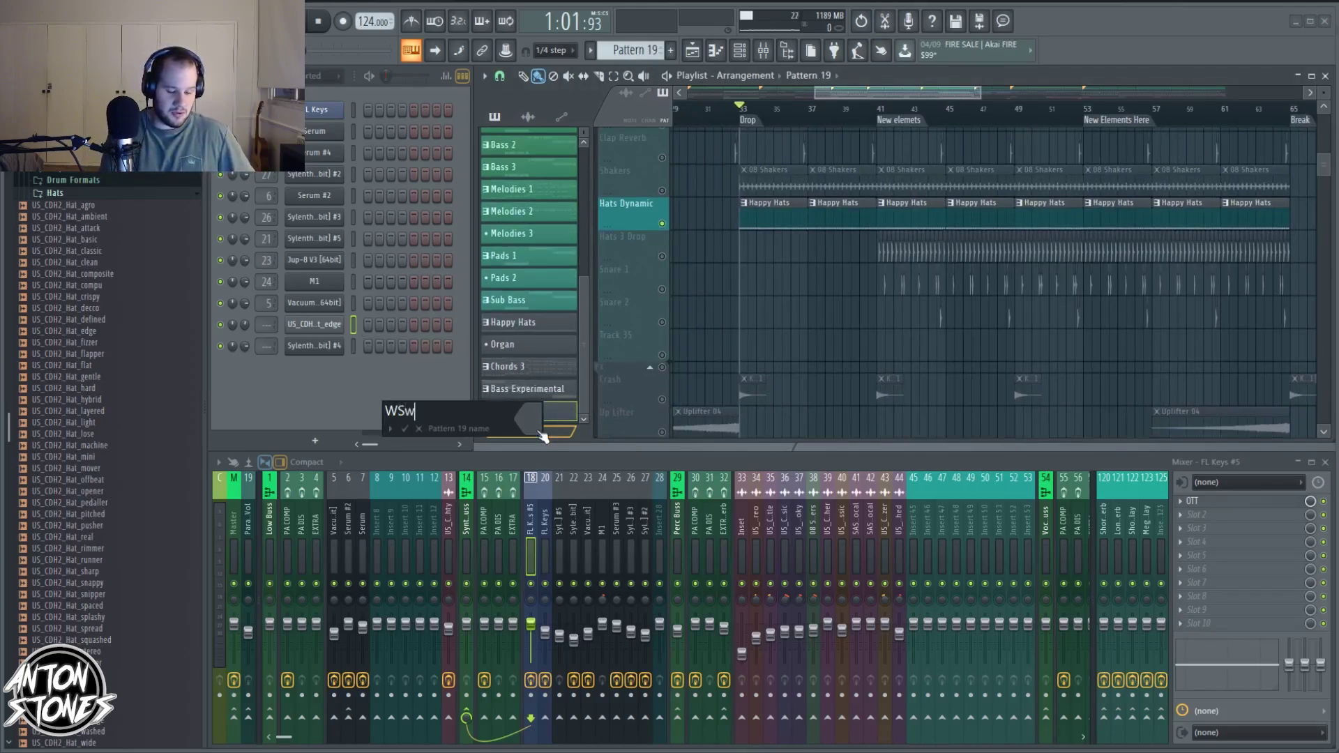
pyautogui.write('WSwing hat')
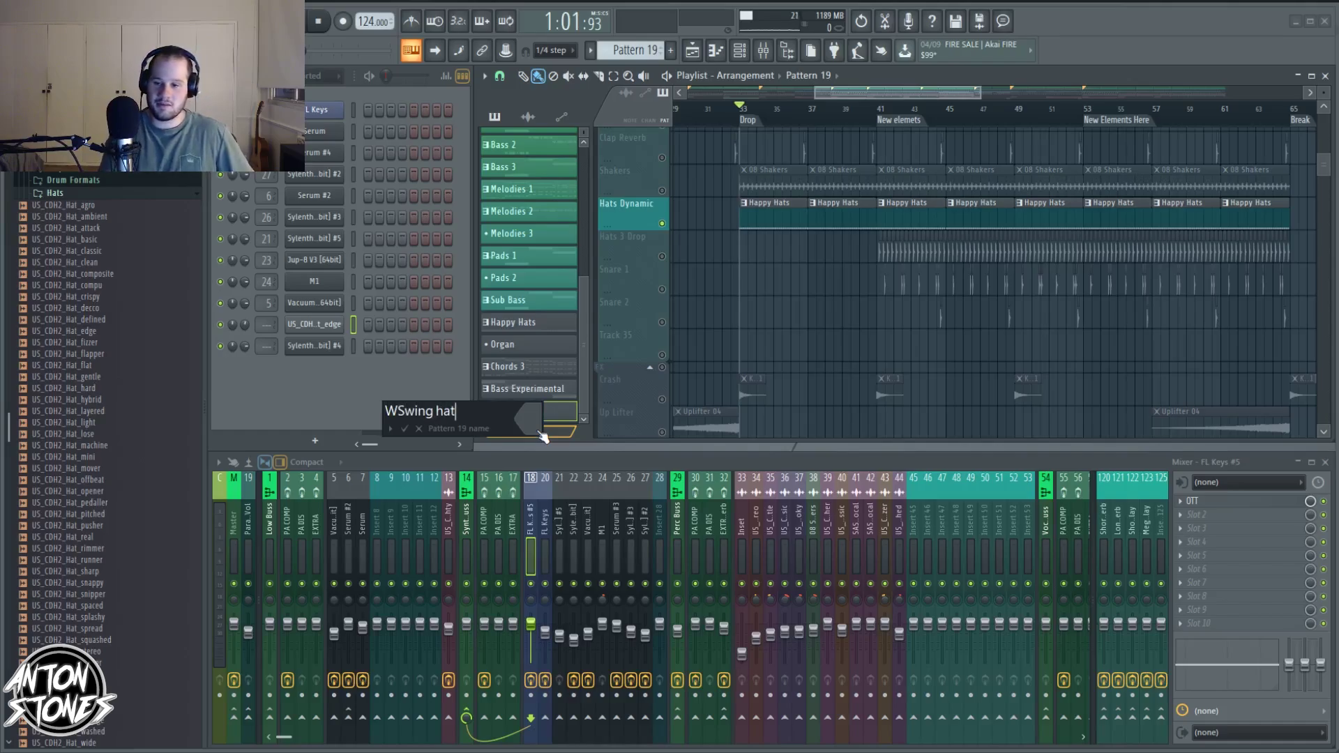
pyautogui.press('BackSpace')
pyautogui.press('Return')
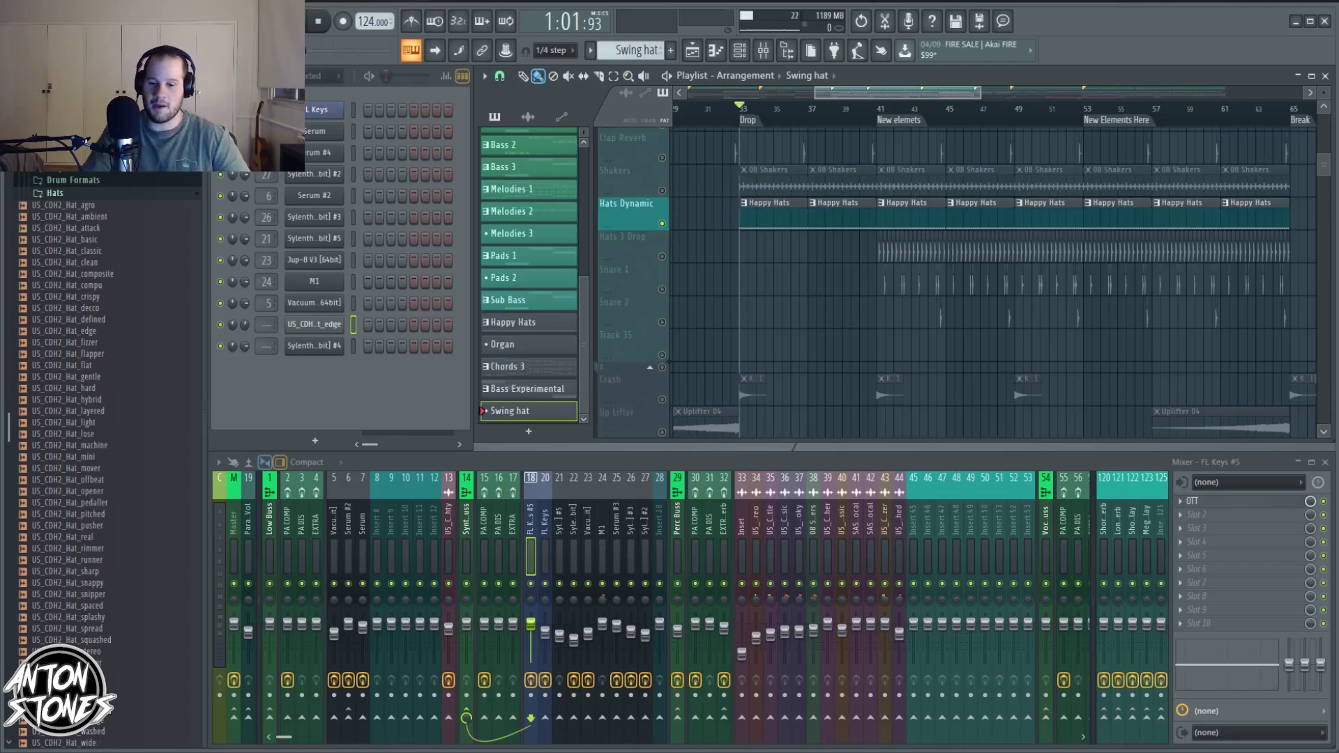
# - Load the US_CDH2_Hat_tight sample as a new channel and open its piano roll
pyautogui.click(85, 690)
pyautogui.moveTo(85, 691); pyautogui.dragTo(283, 444)
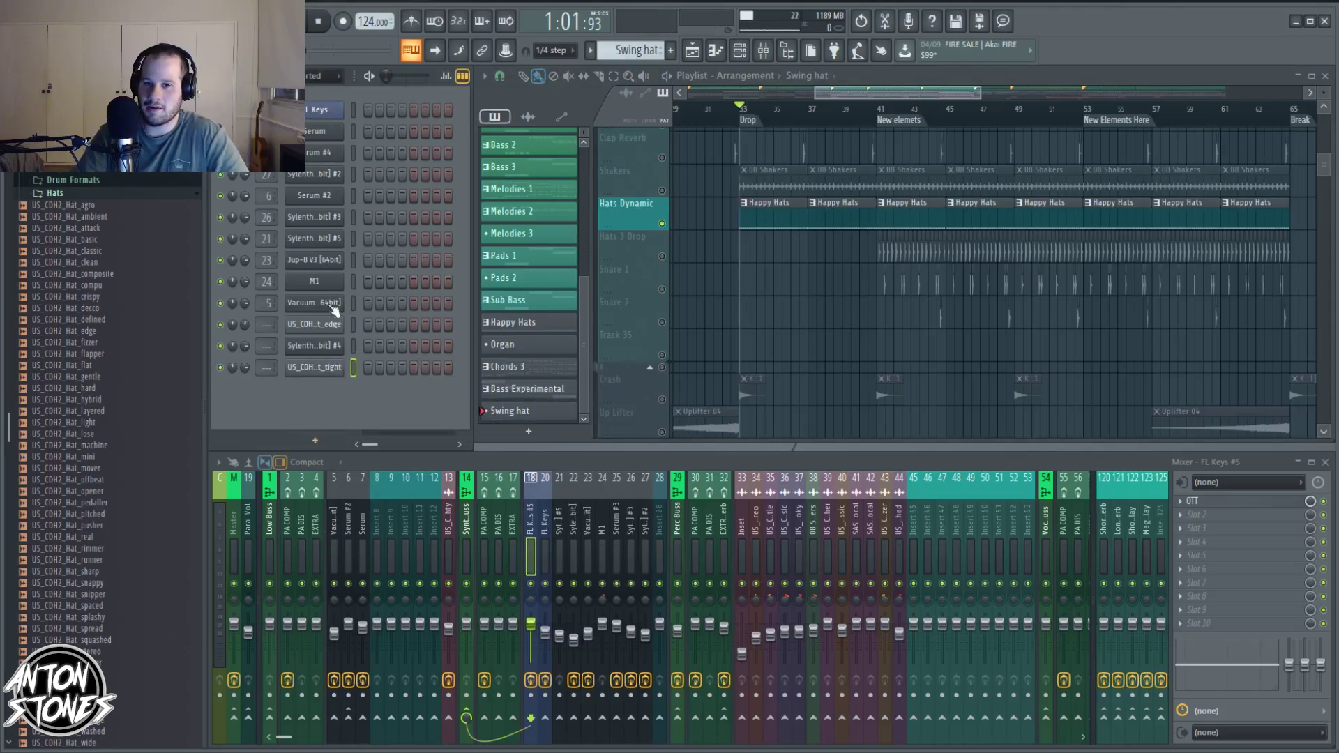
pyautogui.rightClick(333, 367)
pyautogui.click(380, 366)
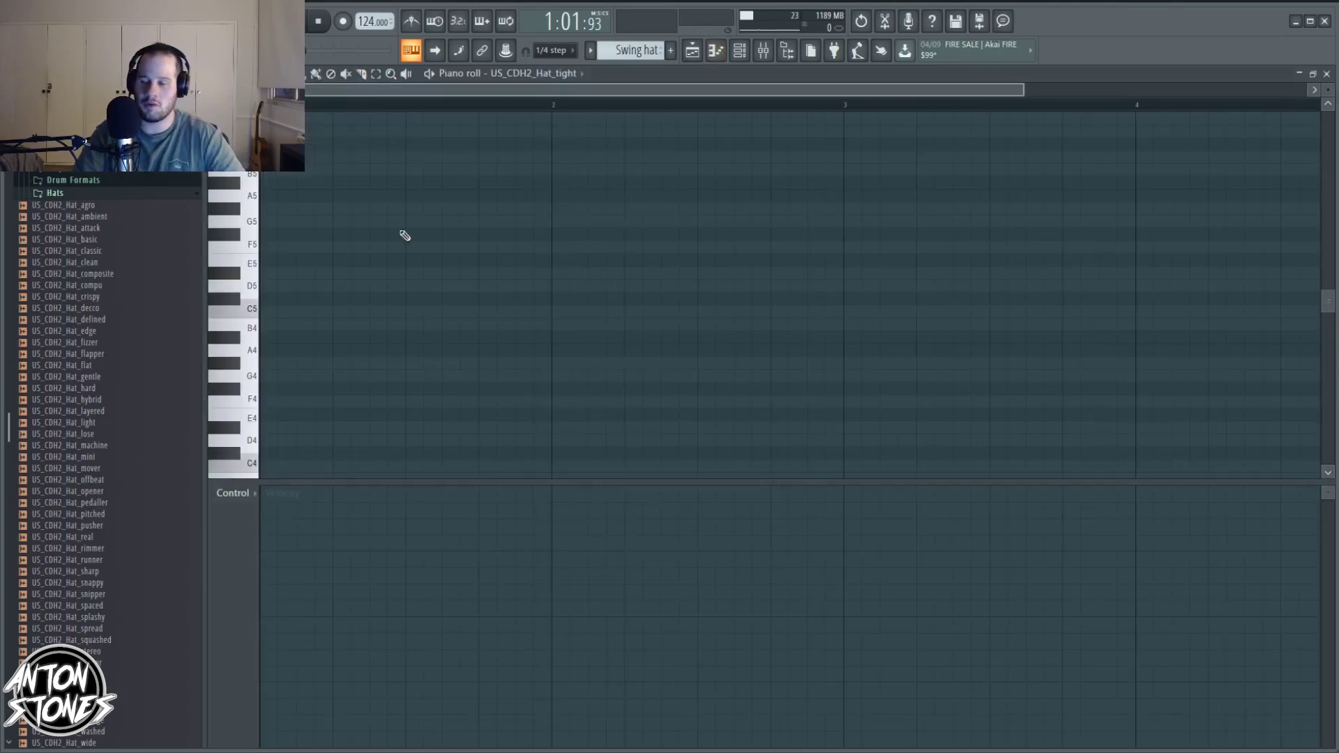
# - Fill four bars of the tight hat's piano roll with continuous sixteenth notes on C5
pyautogui.scroll(-3, 388, 347)
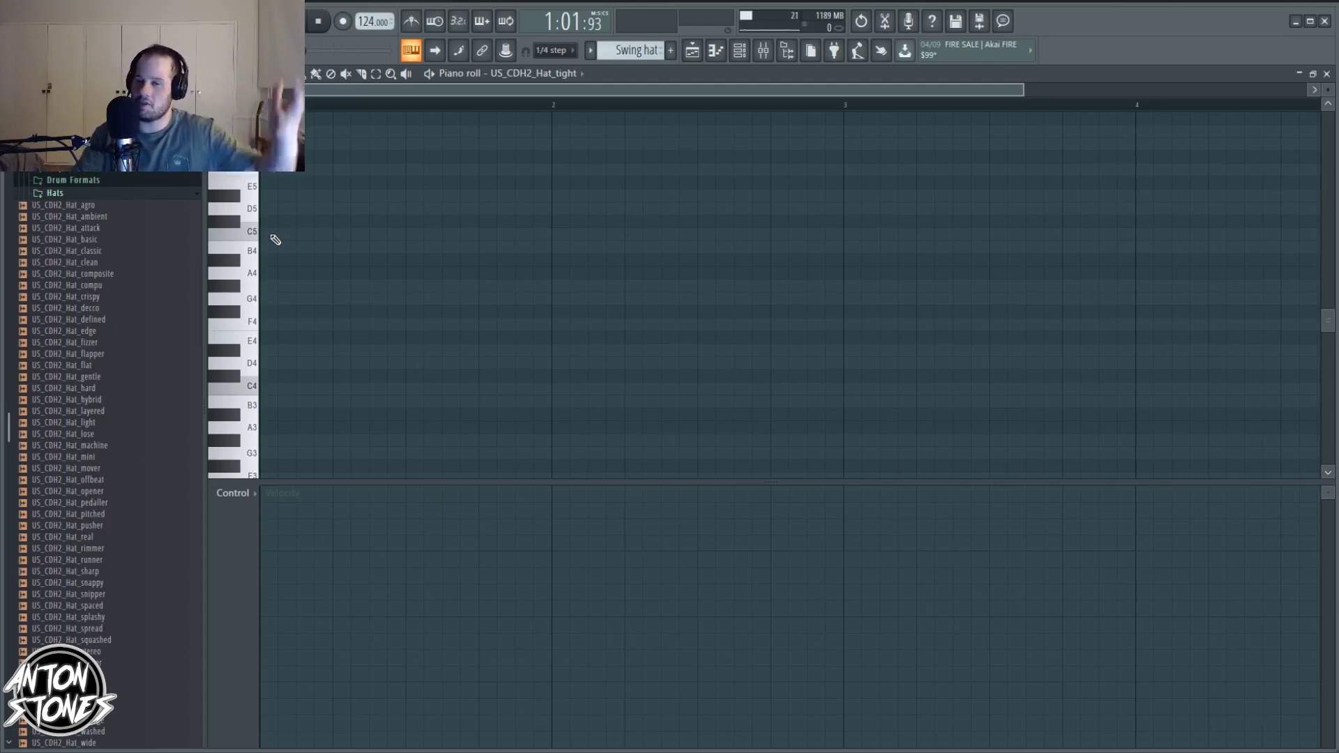
pyautogui.click(272, 235)
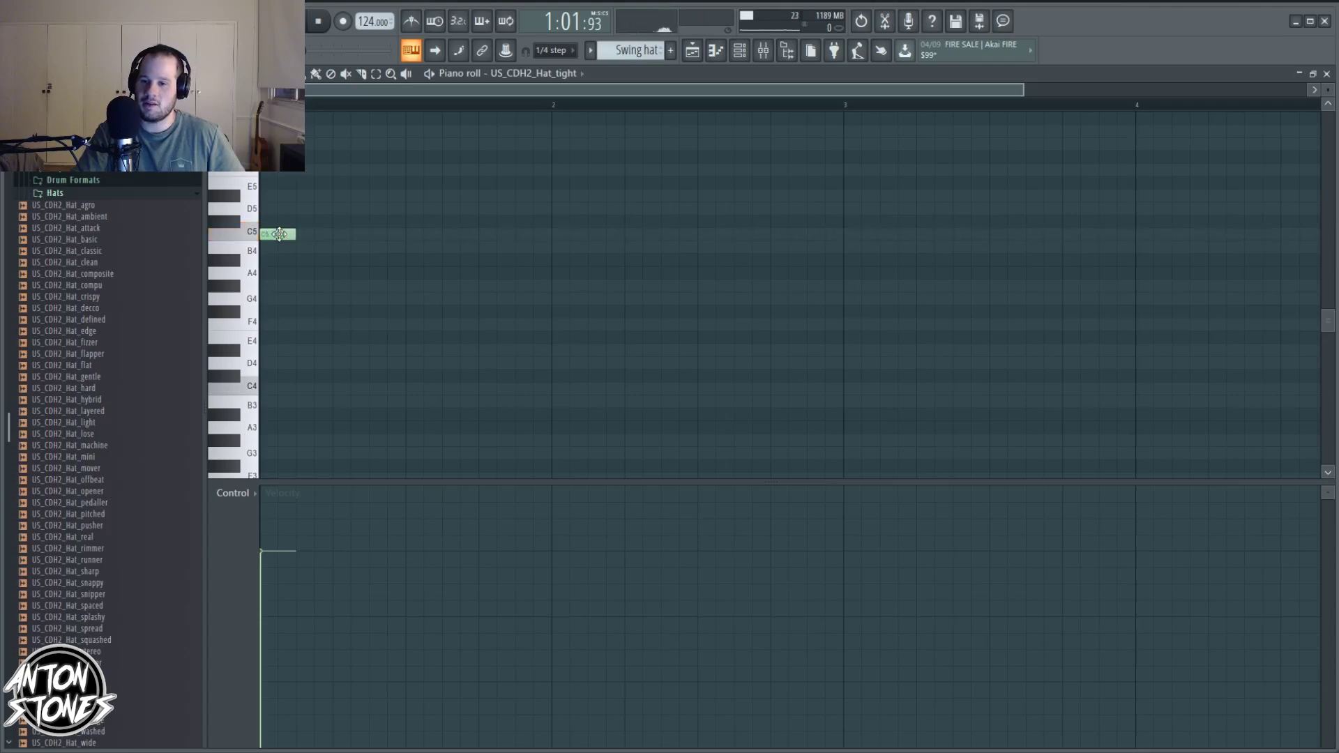
pyautogui.moveTo(279, 234); pyautogui.dragTo(270, 104)
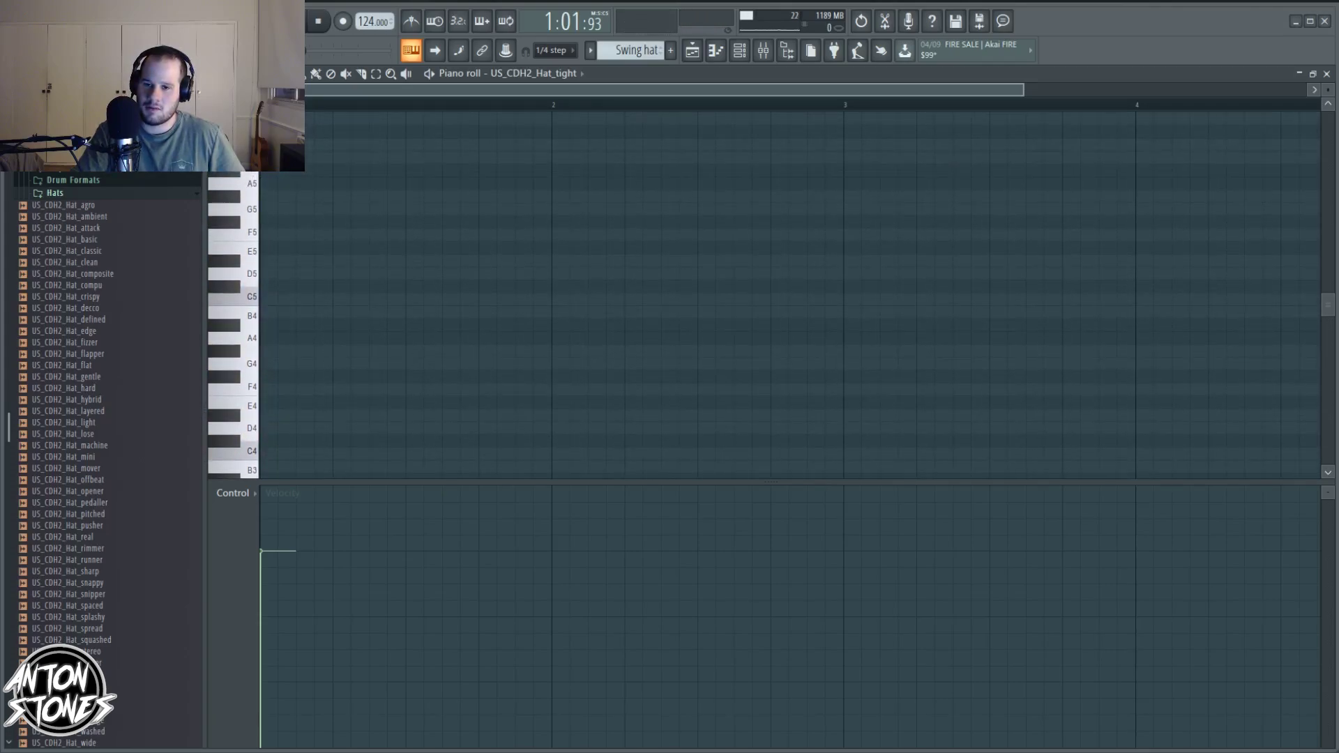
pyautogui.moveTo(270, 171)
pyautogui.mouseDown()
pyautogui.moveTo(293, 299)
pyautogui.moveTo(279, 299)
pyautogui.moveTo(1292, 300)
pyautogui.mouseUp()
pyautogui.click(307, 74)
pyautogui.scroll(-1, 1097, 311)
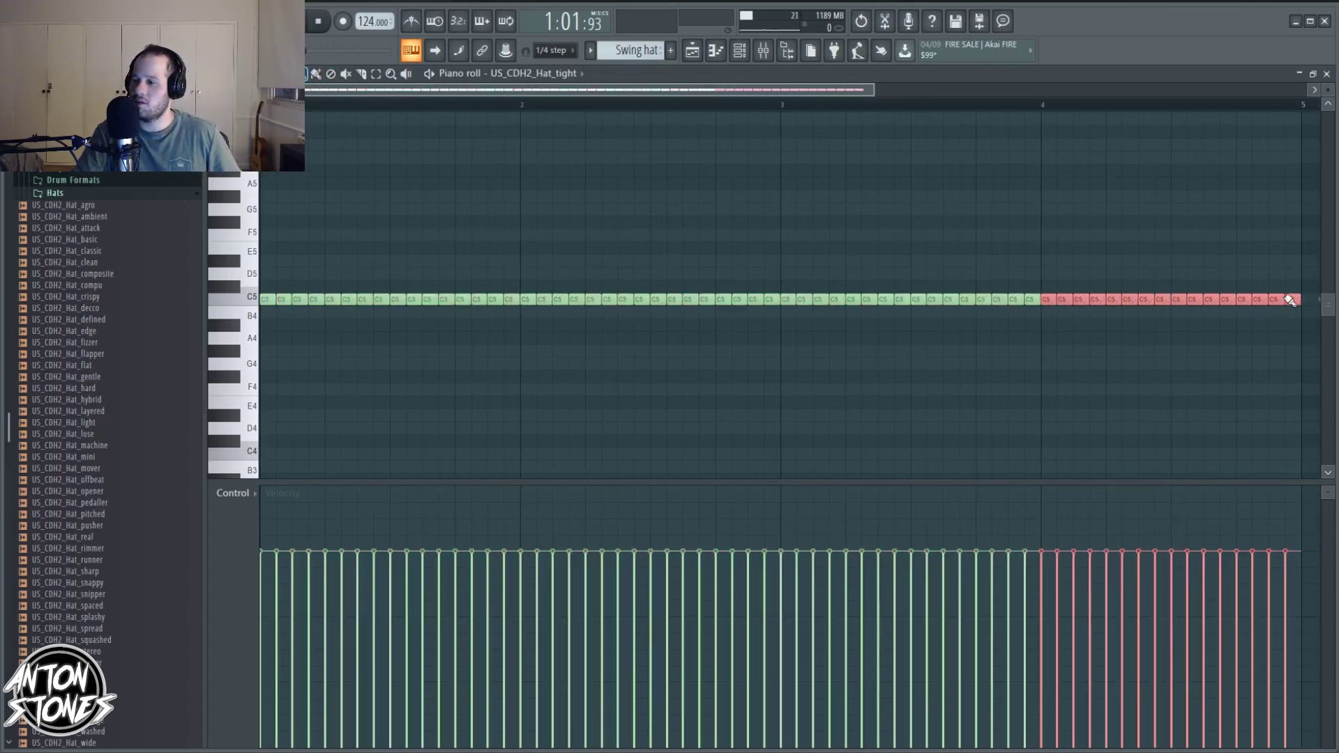
pyautogui.moveTo(1259, 363); pyautogui.dragTo(1281, 361)
pyautogui.rightClick(1281, 357)
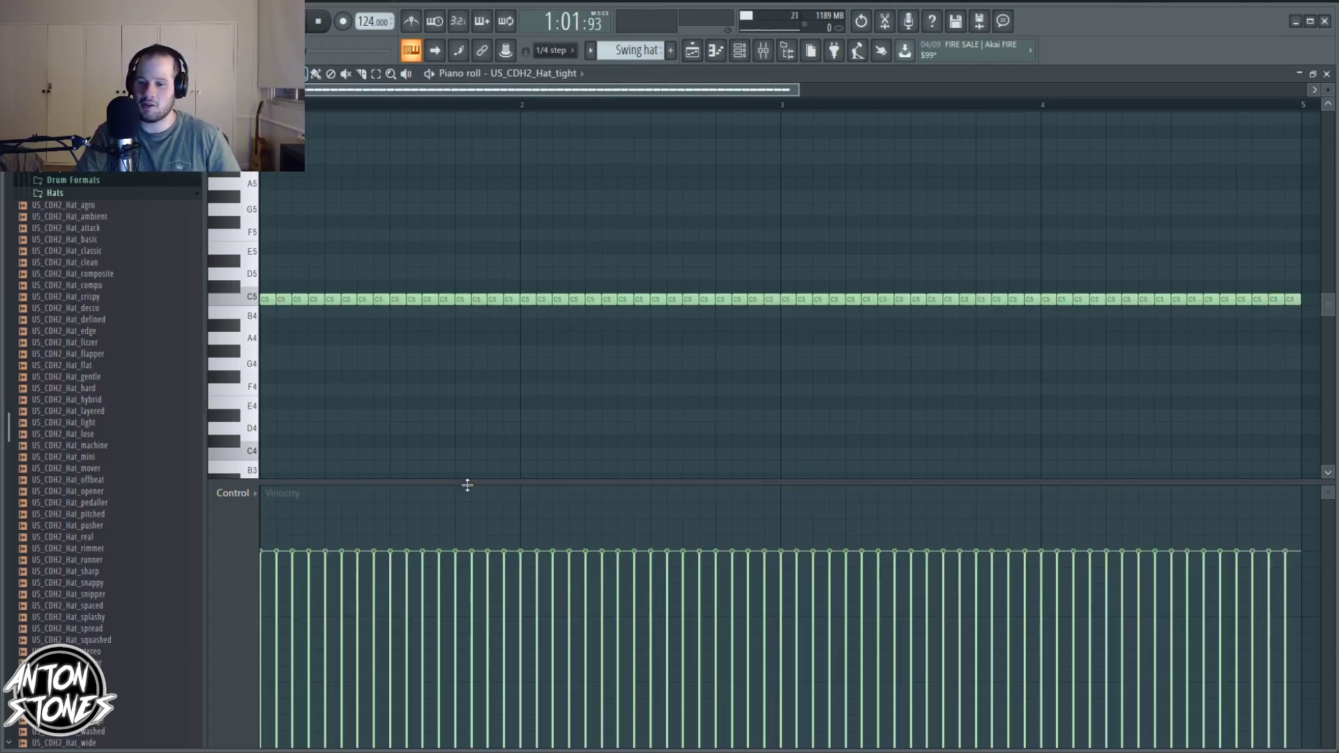
# - Enlarge the velocity lane beneath the C5 notes
pyautogui.moveTo(467, 482); pyautogui.dragTo(462, 747)
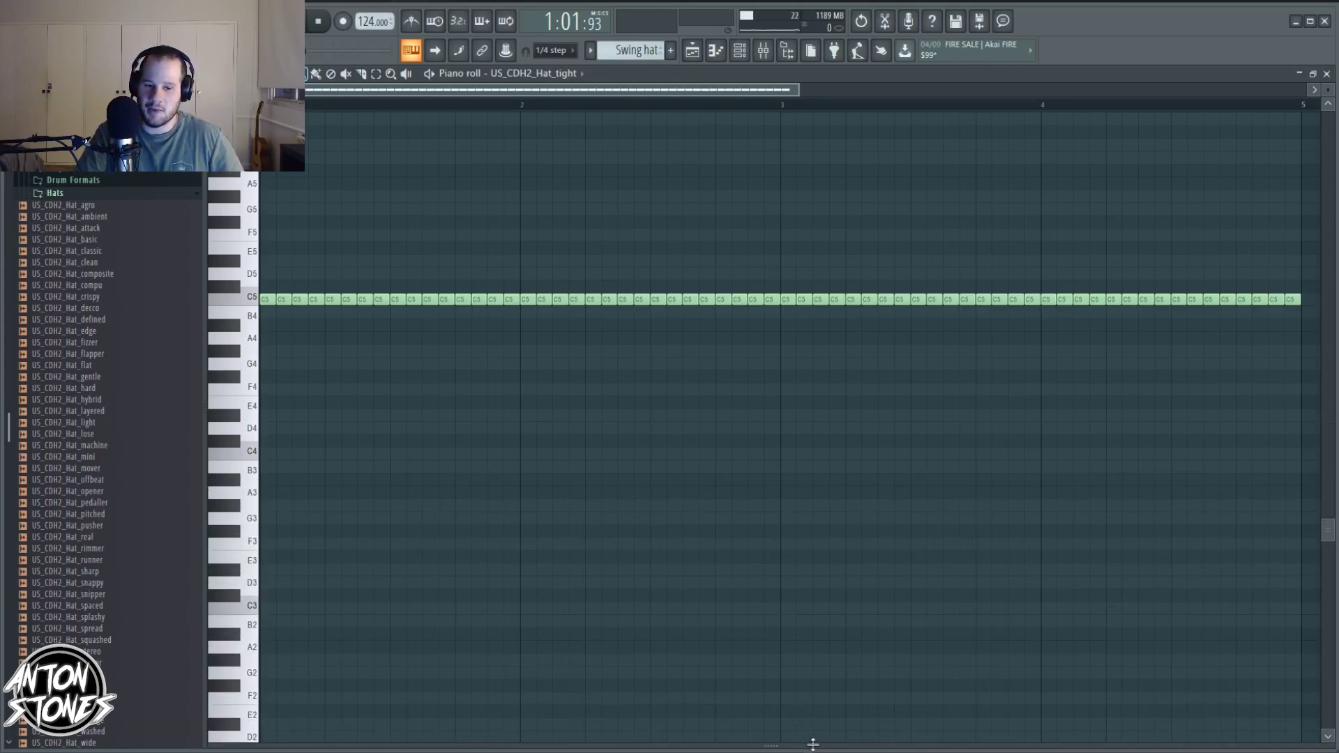
pyautogui.moveTo(778, 745); pyautogui.dragTo(795, 369)
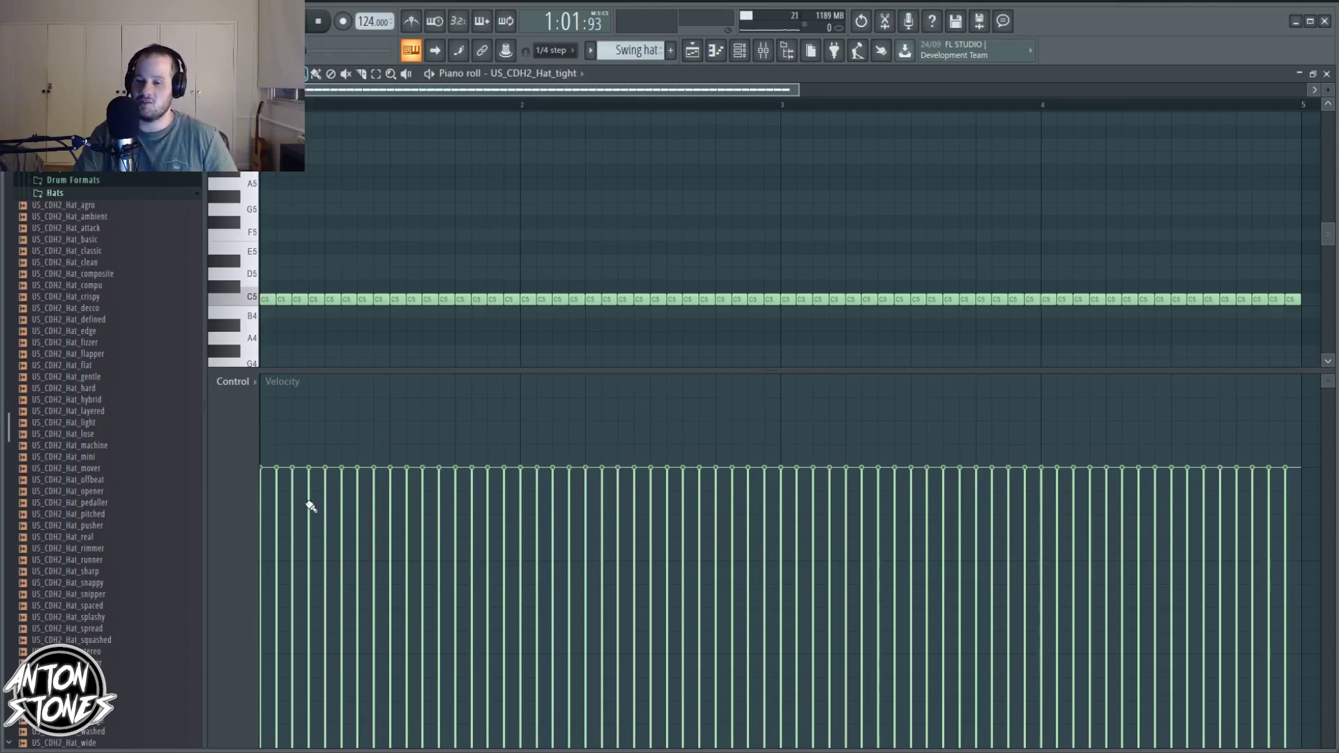
# - Try varied velocities on individual hat notes, starting with the first few and continuing across the four bars
pyautogui.moveTo(318, 471)
pyautogui.mouseDown()
pyautogui.moveTo(291, 750)
pyautogui.moveTo(314, 634)
pyautogui.moveTo(311, 362)
pyautogui.moveTo(314, 446)
pyautogui.moveTo(333, 467)
pyautogui.mouseUp()
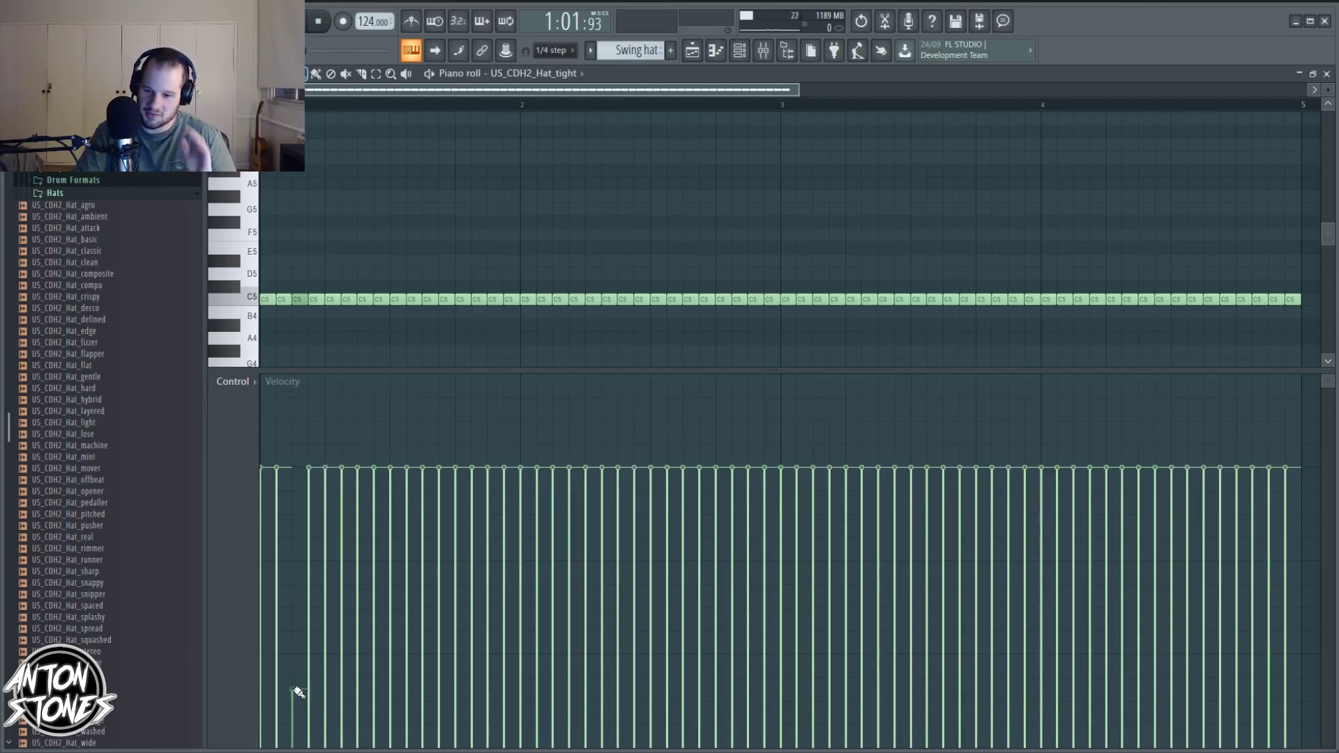
pyautogui.moveTo(296, 690); pyautogui.dragTo(319, 469)
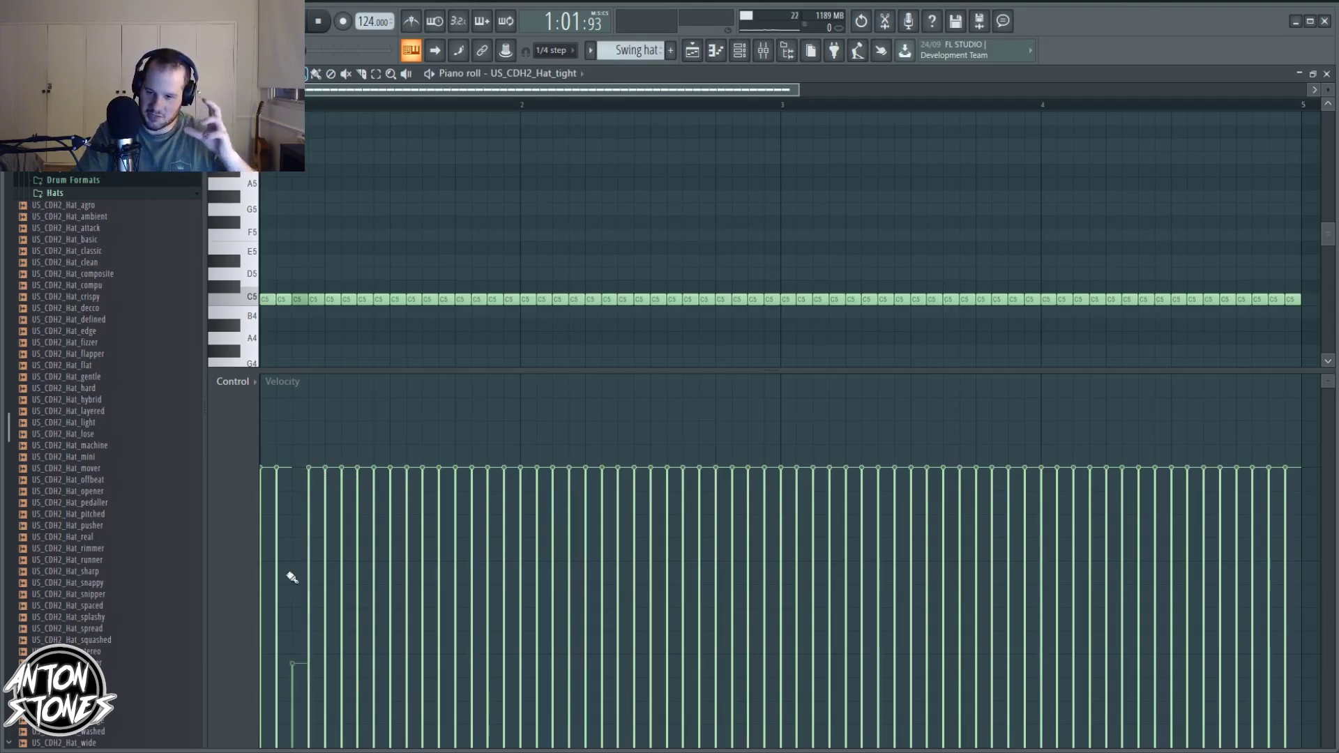
pyautogui.moveTo(293, 613); pyautogui.dragTo(319, 469)
pyautogui.moveTo(296, 514); pyautogui.dragTo(299, 468)
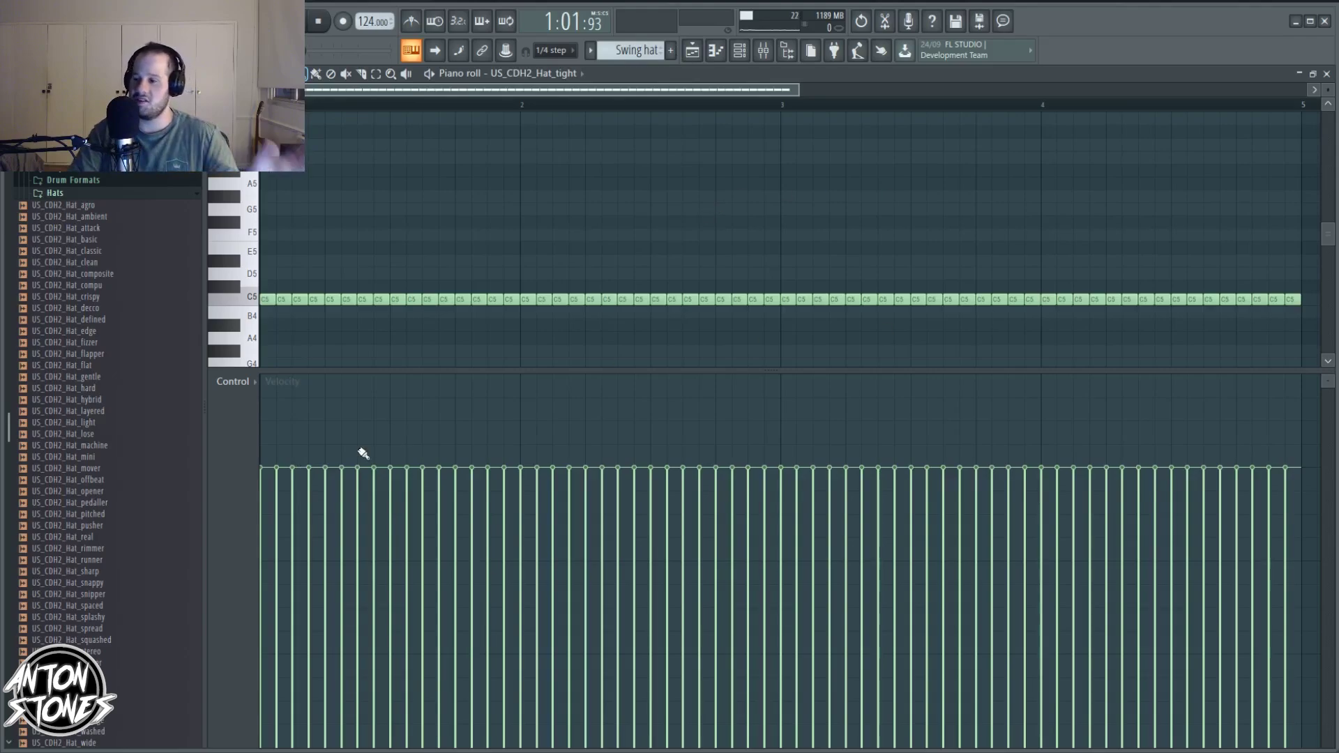
pyautogui.moveTo(272, 472)
pyautogui.mouseDown()
pyautogui.moveTo(270, 555)
pyautogui.moveTo(320, 556)
pyautogui.moveTo(323, 480)
pyautogui.moveTo(290, 563)
pyautogui.moveTo(362, 491)
pyautogui.moveTo(367, 562)
pyautogui.moveTo(472, 509)
pyautogui.moveTo(508, 553)
pyautogui.moveTo(1151, 708)
pyautogui.moveTo(484, 675)
pyautogui.moveTo(1229, 589)
pyautogui.moveTo(271, 608)
pyautogui.mouseUp()
pyautogui.moveTo(733, 90); pyautogui.dragTo(579, 90)
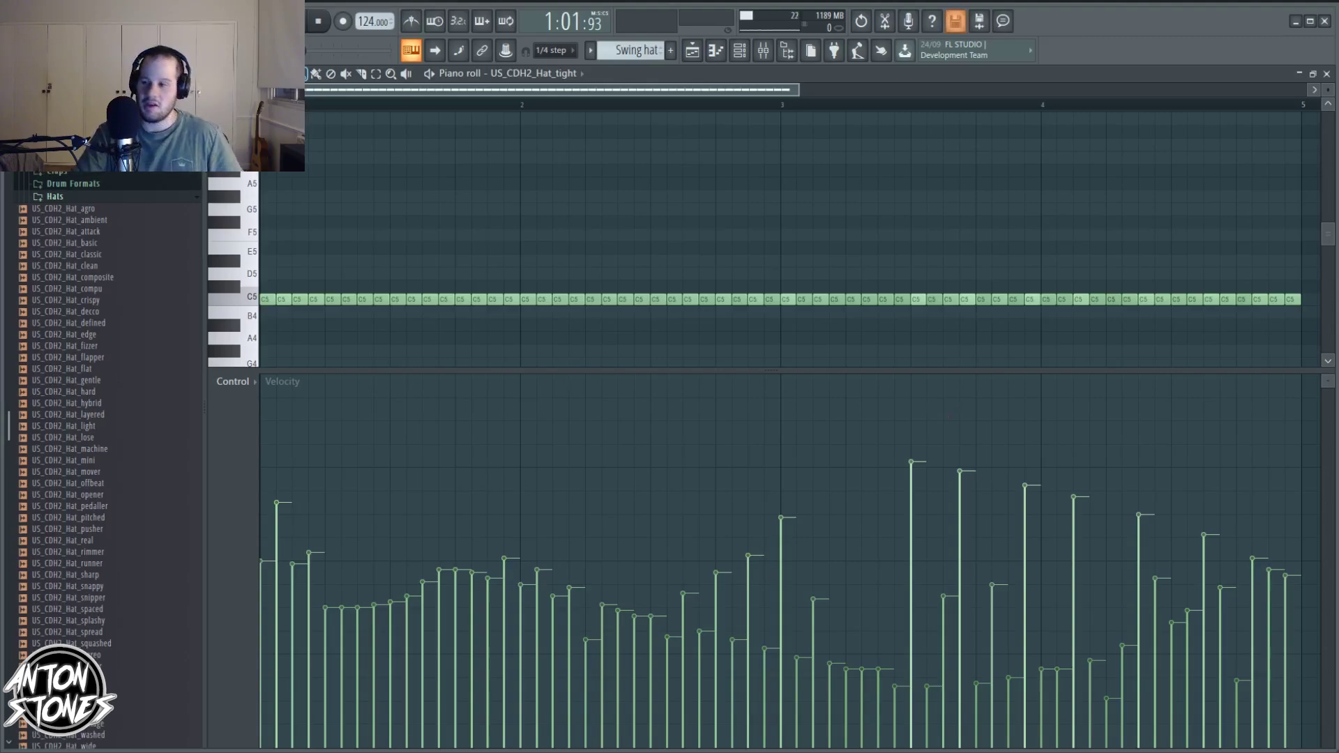
# - Delete every hat note except the first four C5 sixteenths
pyautogui.rightClick(1292, 299)
pyautogui.rightClick(1277, 300)
pyautogui.moveTo(1276, 302)
pyautogui.mouseDown()
pyautogui.moveTo(275, 299)
pyautogui.moveTo(317, 300)
pyautogui.mouseUp()
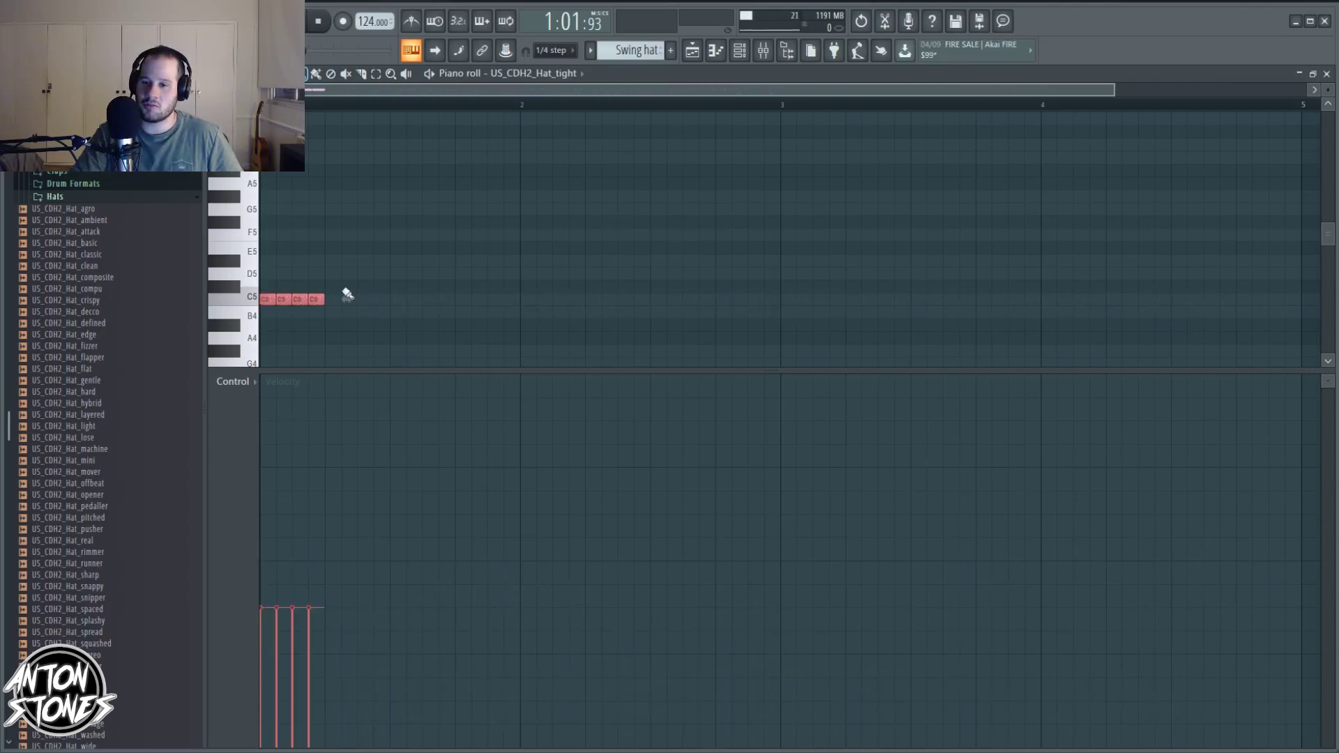
# - Raise the velocities of the four C5 notes to similar high levels, with the third highest and the fourth lowest
pyautogui.moveTo(1115, 86); pyautogui.dragTo(373, 86)
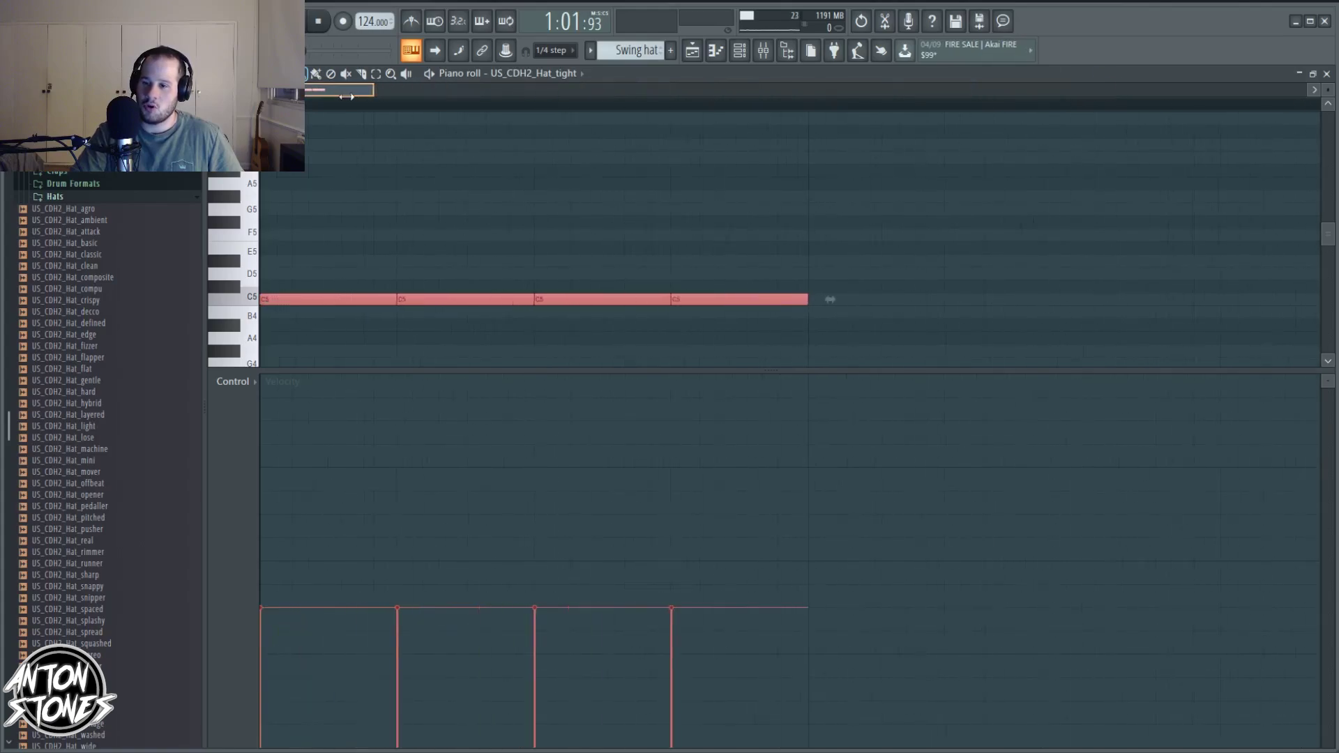
pyautogui.moveTo(270, 553); pyautogui.dragTo(300, 469)
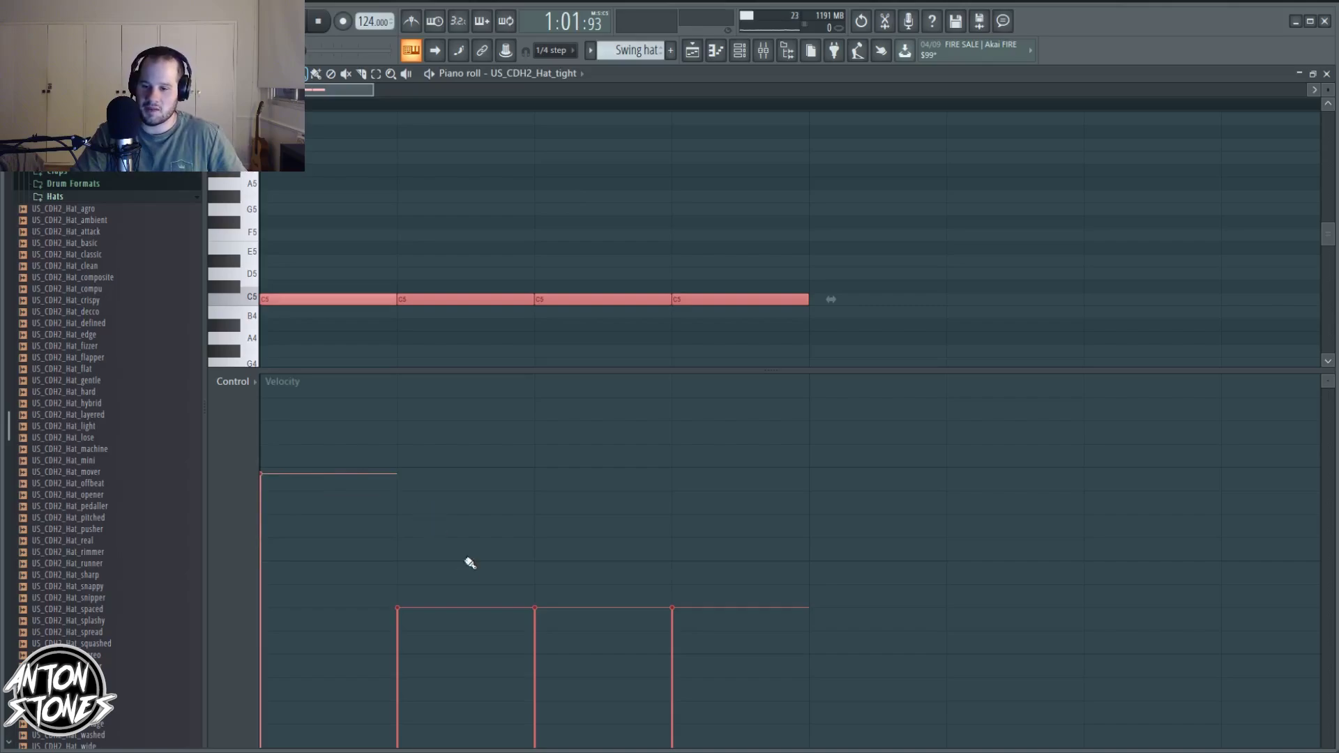
pyautogui.press('F7')
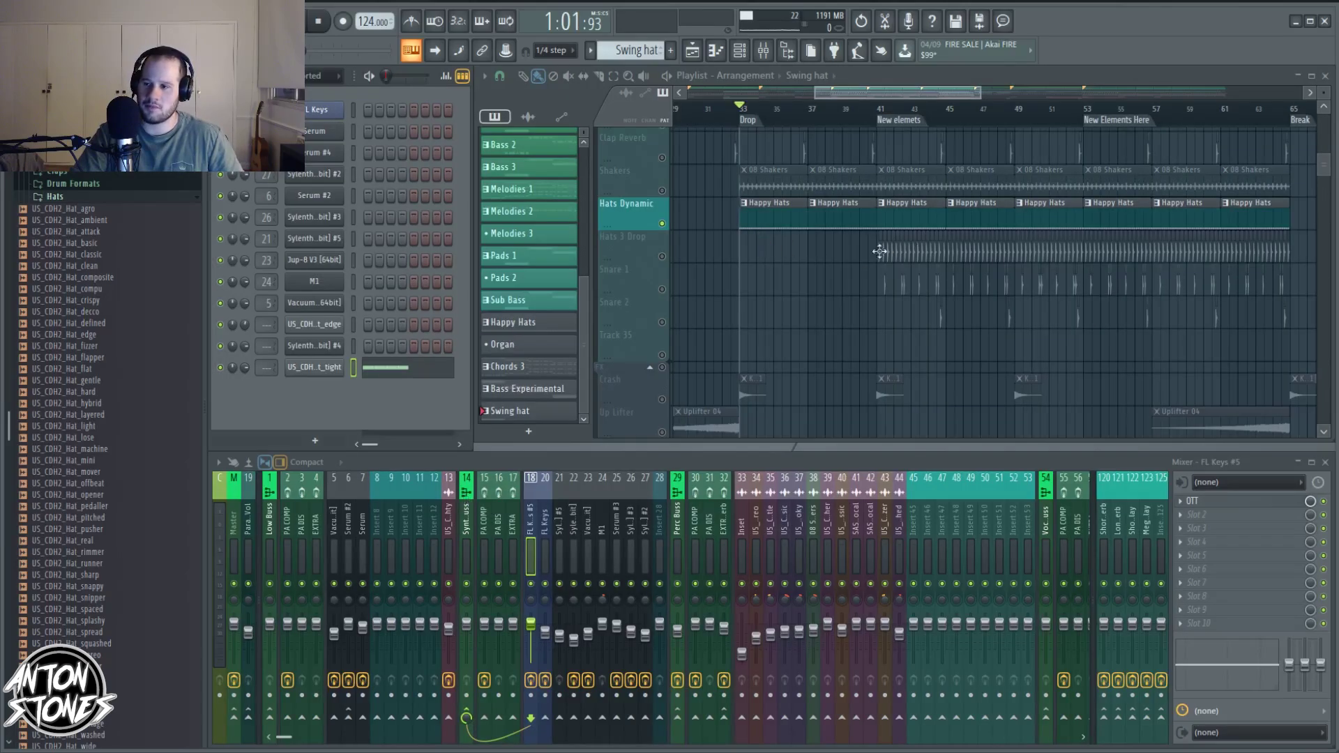
pyautogui.doubleClick(392, 367)
pyautogui.rightClick(456, 365)
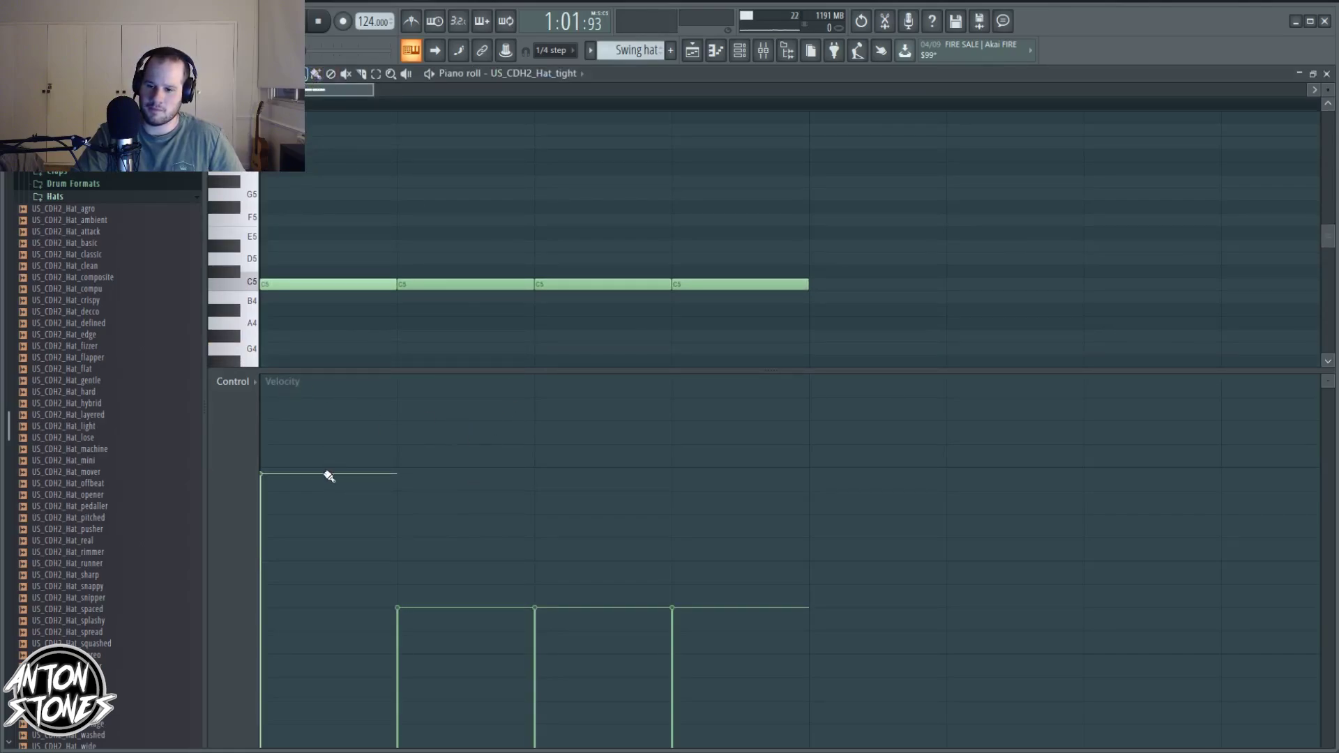
pyautogui.scroll(-3, 399, 221)
pyautogui.scroll(-3, 328, 454)
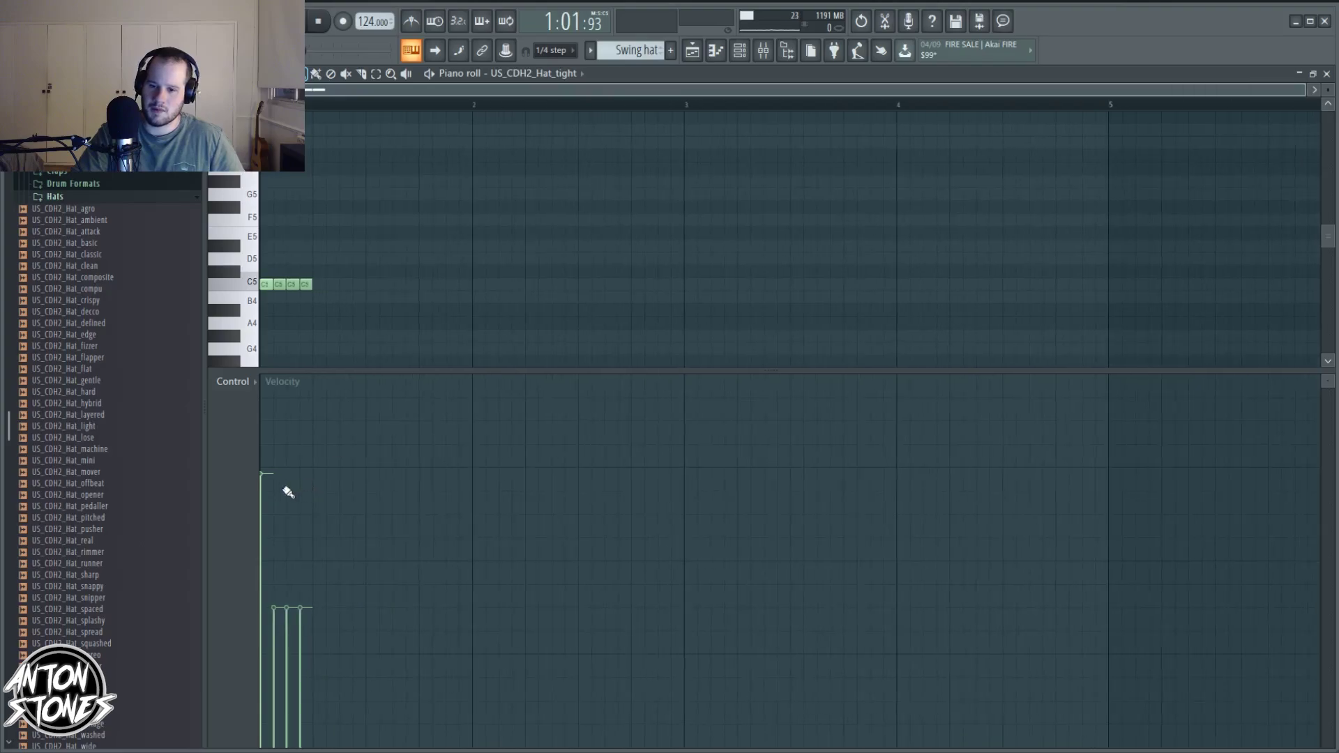
pyautogui.moveTo(289, 468); pyautogui.dragTo(282, 477)
pyautogui.scroll(3, 280, 480)
pyautogui.moveTo(354, 502); pyautogui.dragTo(349, 490)
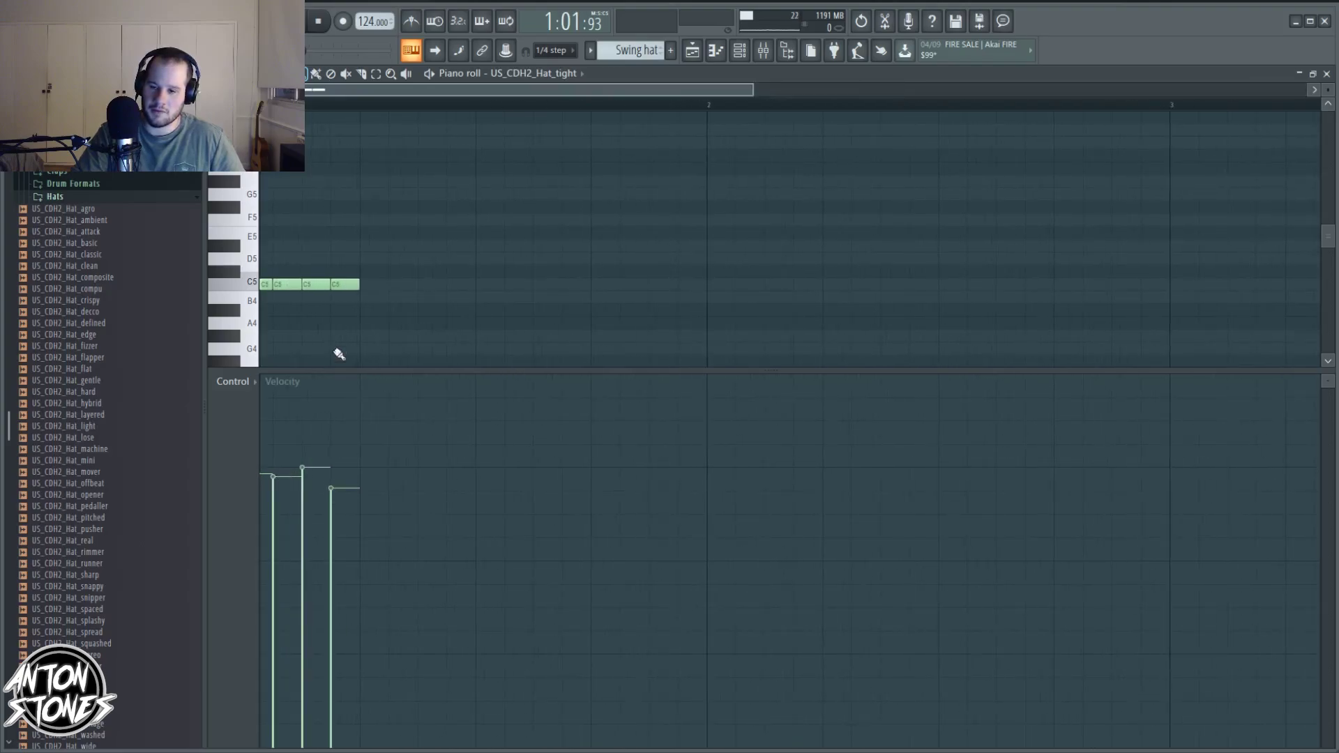
pyautogui.moveTo(450, 90); pyautogui.dragTo(314, 157)
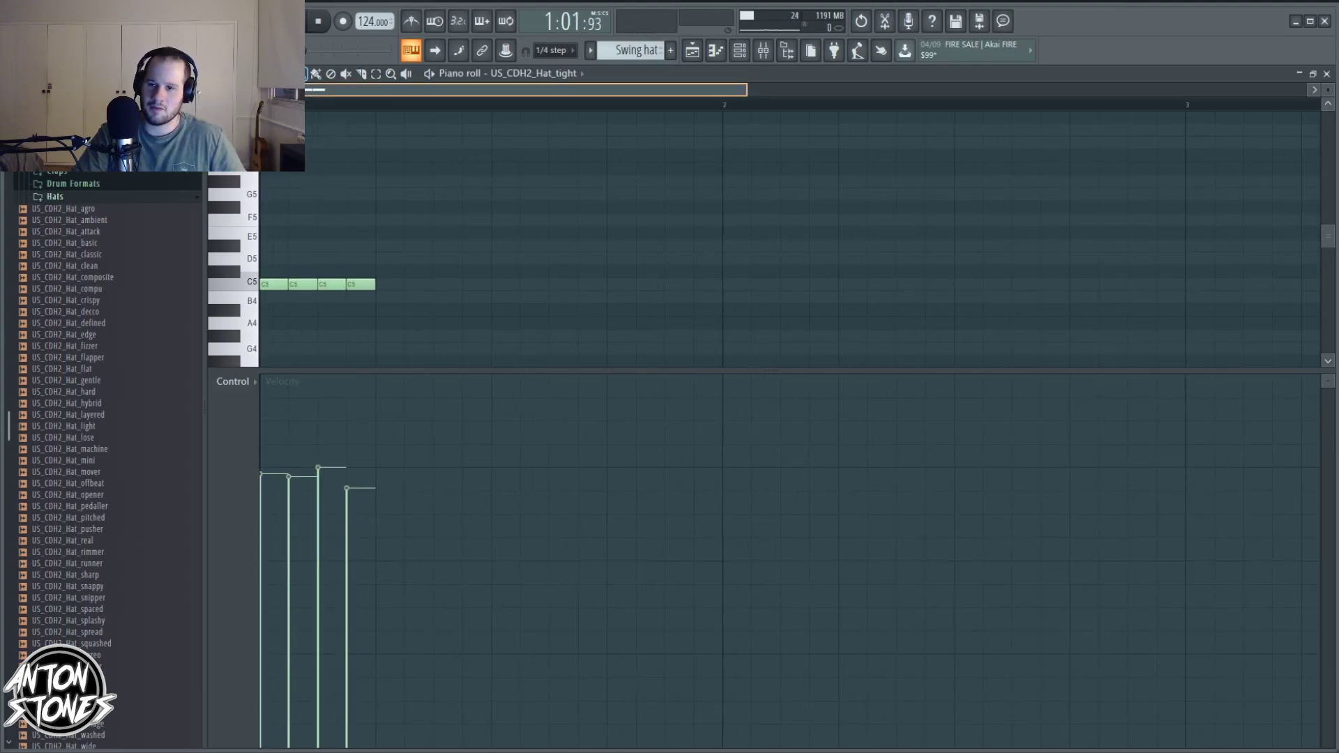
# - Play the pattern and loop the one-beat section containing the four hat notes
pyautogui.press('space')
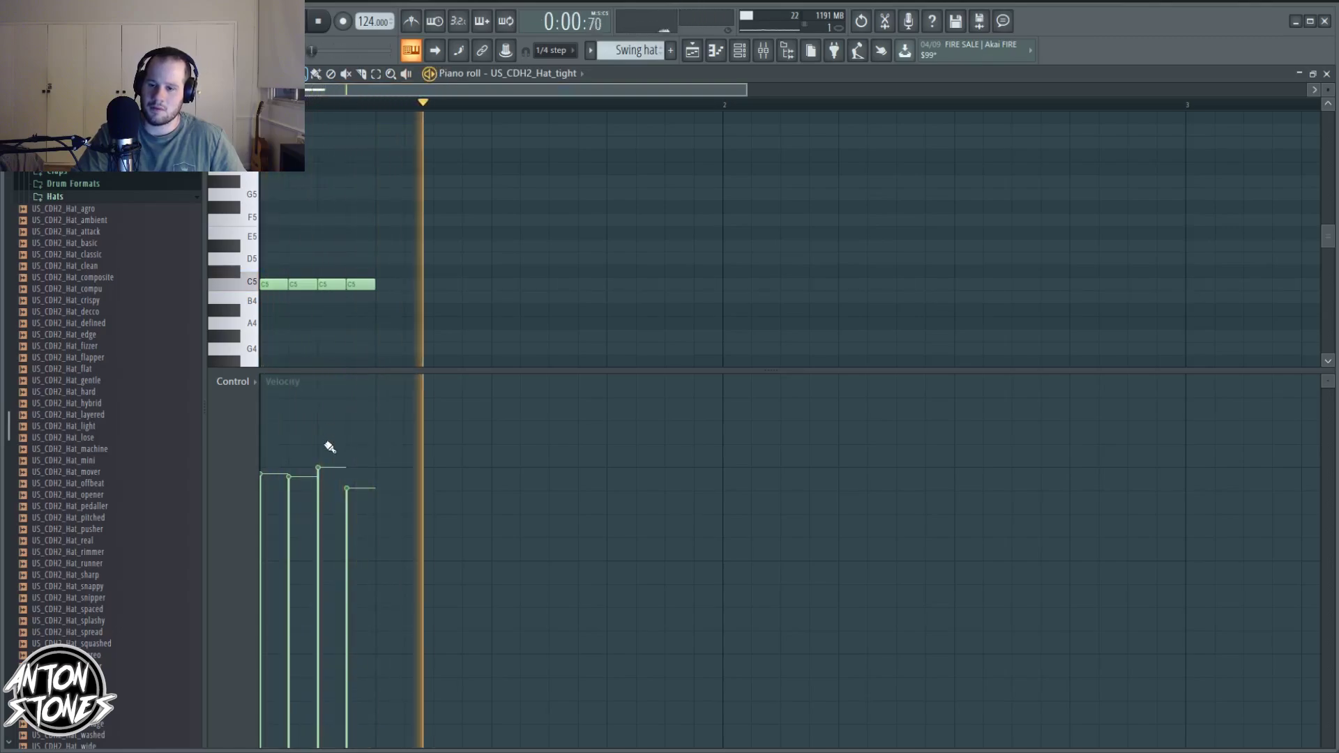
pyautogui.press('space')
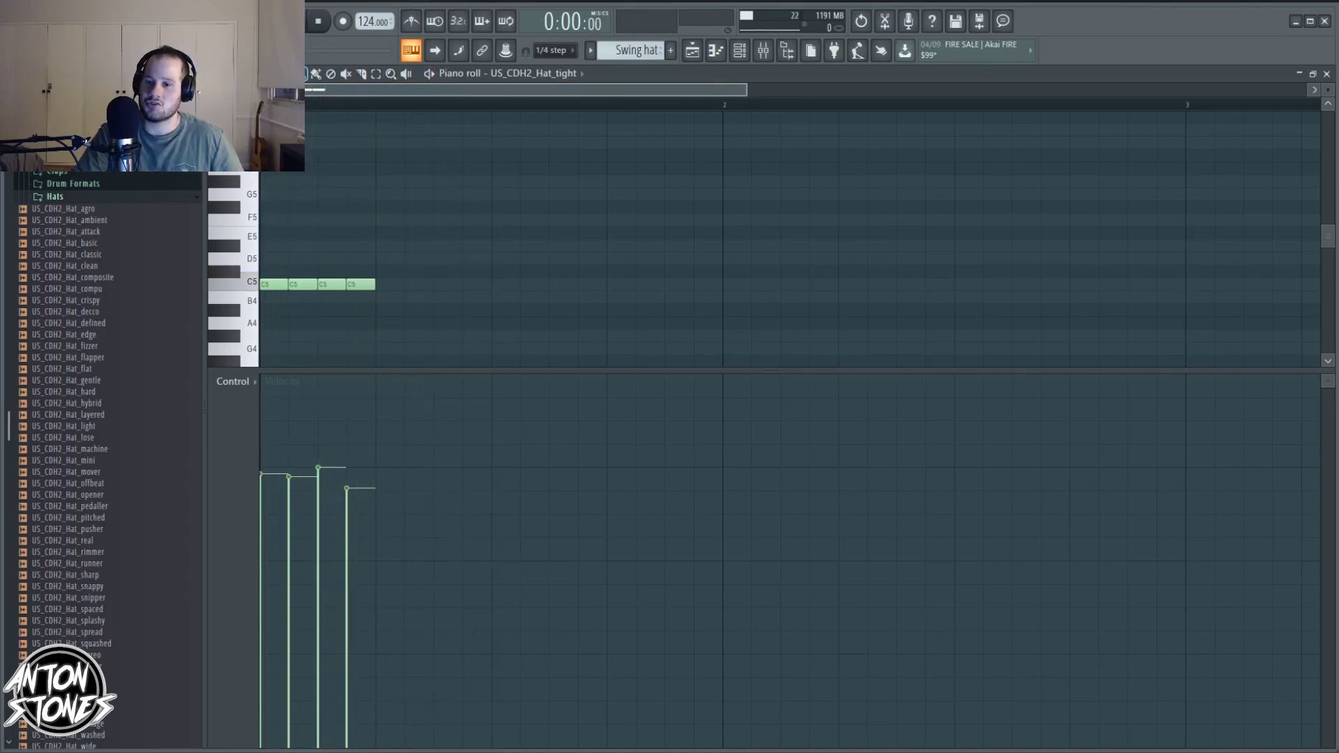
pyautogui.press('space')
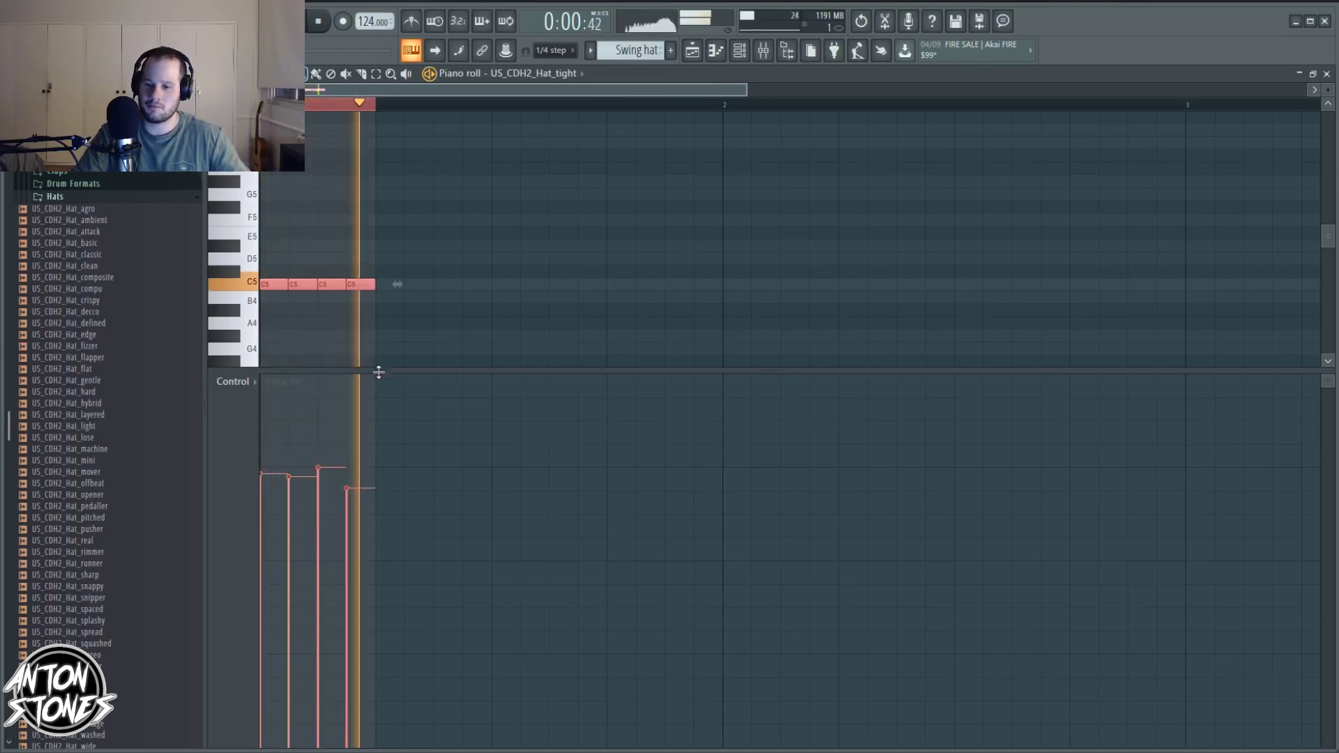
# - Try a rising velocity shape on the four looped hat notes, with the first lowest and the last two highest
pyautogui.moveTo(272, 478); pyautogui.dragTo(274, 522)
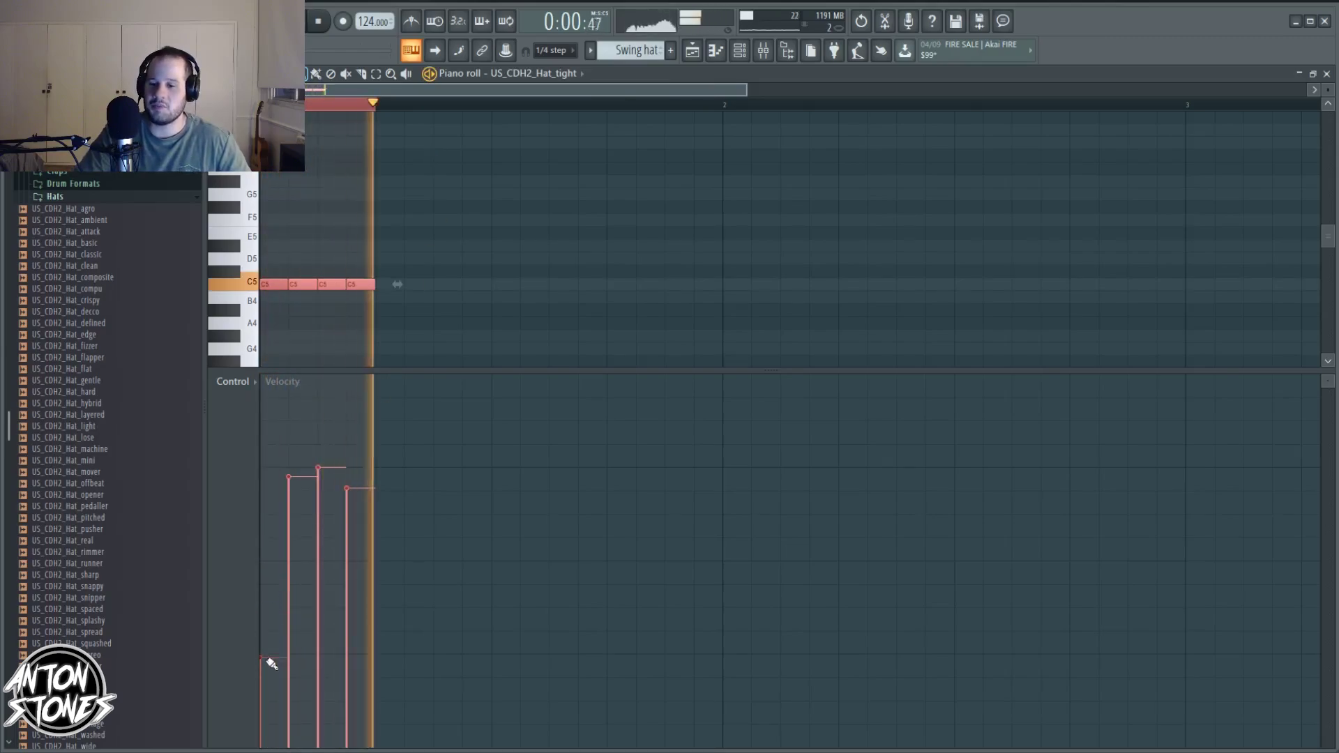
pyautogui.moveTo(272, 664)
pyautogui.mouseDown()
pyautogui.moveTo(291, 571)
pyautogui.moveTo(326, 577)
pyautogui.moveTo(349, 750)
pyautogui.mouseUp()
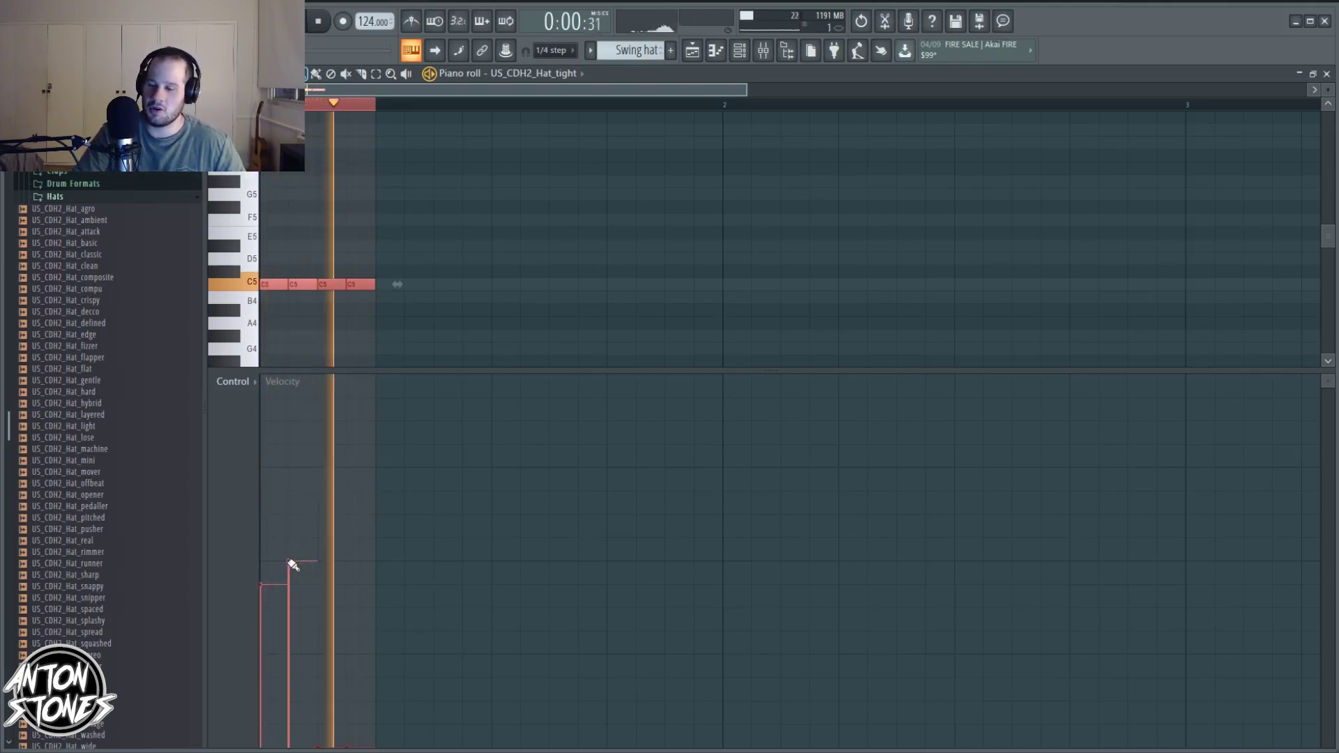
pyautogui.moveTo(293, 565)
pyautogui.mouseDown()
pyautogui.moveTo(335, 631)
pyautogui.moveTo(350, 577)
pyautogui.moveTo(331, 590)
pyautogui.mouseUp()
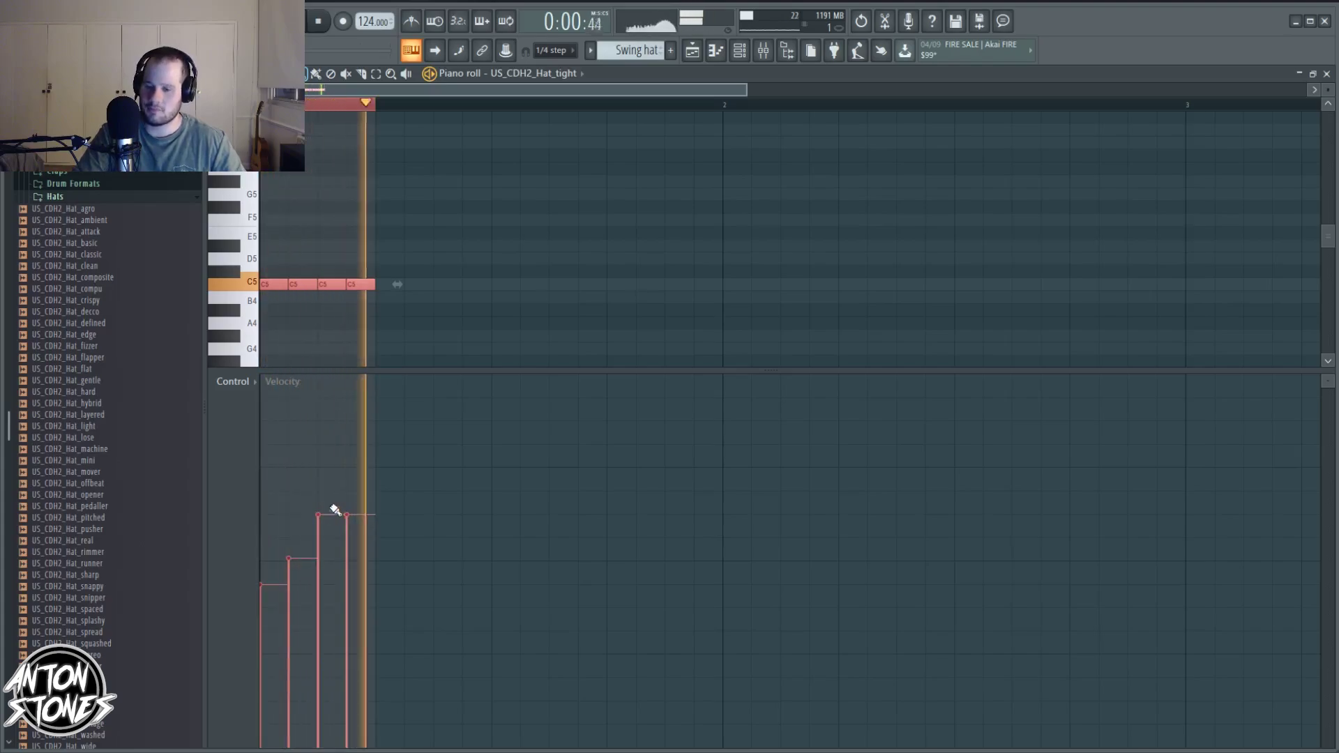
pyautogui.moveTo(324, 476); pyautogui.dragTo(331, 498)
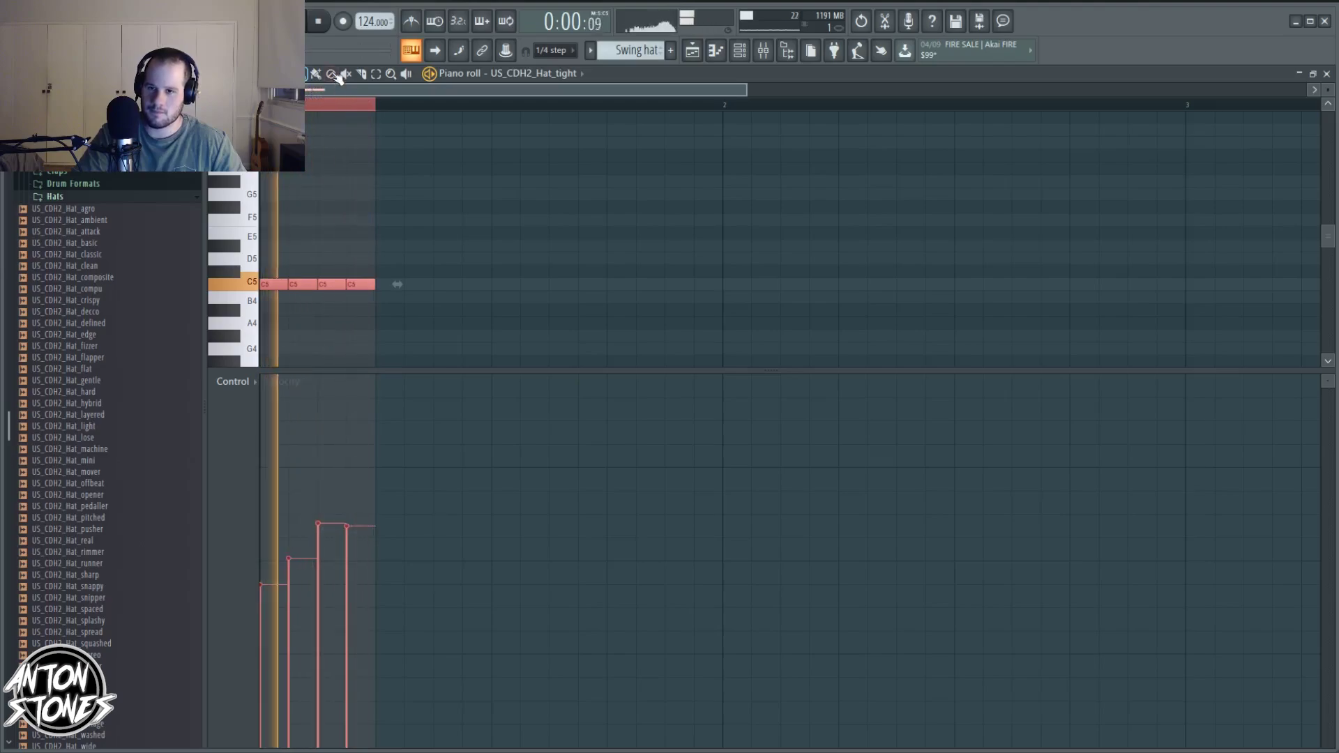
pyautogui.moveTo(301, 593)
pyautogui.mouseDown()
pyautogui.moveTo(302, 562)
pyautogui.moveTo(272, 541)
pyautogui.moveTo(269, 386)
pyautogui.moveTo(266, 567)
pyautogui.mouseUp()
pyautogui.press('space')
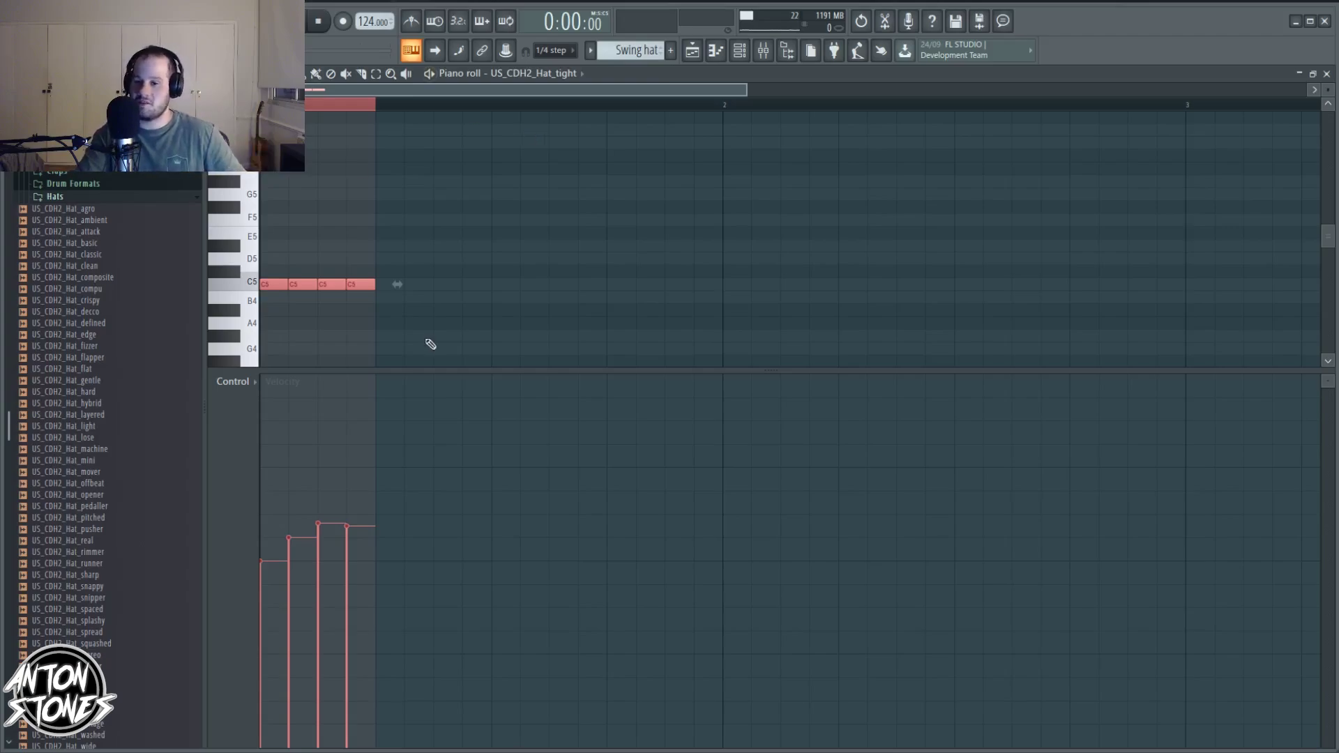
# - Try a velocity shape that peaks on the second hat note and falls steeply to the fourth while playing the loop
pyautogui.press('space')
pyautogui.moveTo(373, 542)
pyautogui.mouseDown()
pyautogui.moveTo(327, 590)
pyautogui.moveTo(326, 503)
pyautogui.moveTo(356, 529)
pyautogui.moveTo(357, 549)
pyautogui.moveTo(332, 538)
pyautogui.moveTo(347, 521)
pyautogui.moveTo(318, 469)
pyautogui.moveTo(347, 494)
pyautogui.moveTo(337, 538)
pyautogui.moveTo(377, 647)
pyautogui.mouseUp()
pyautogui.press('space')
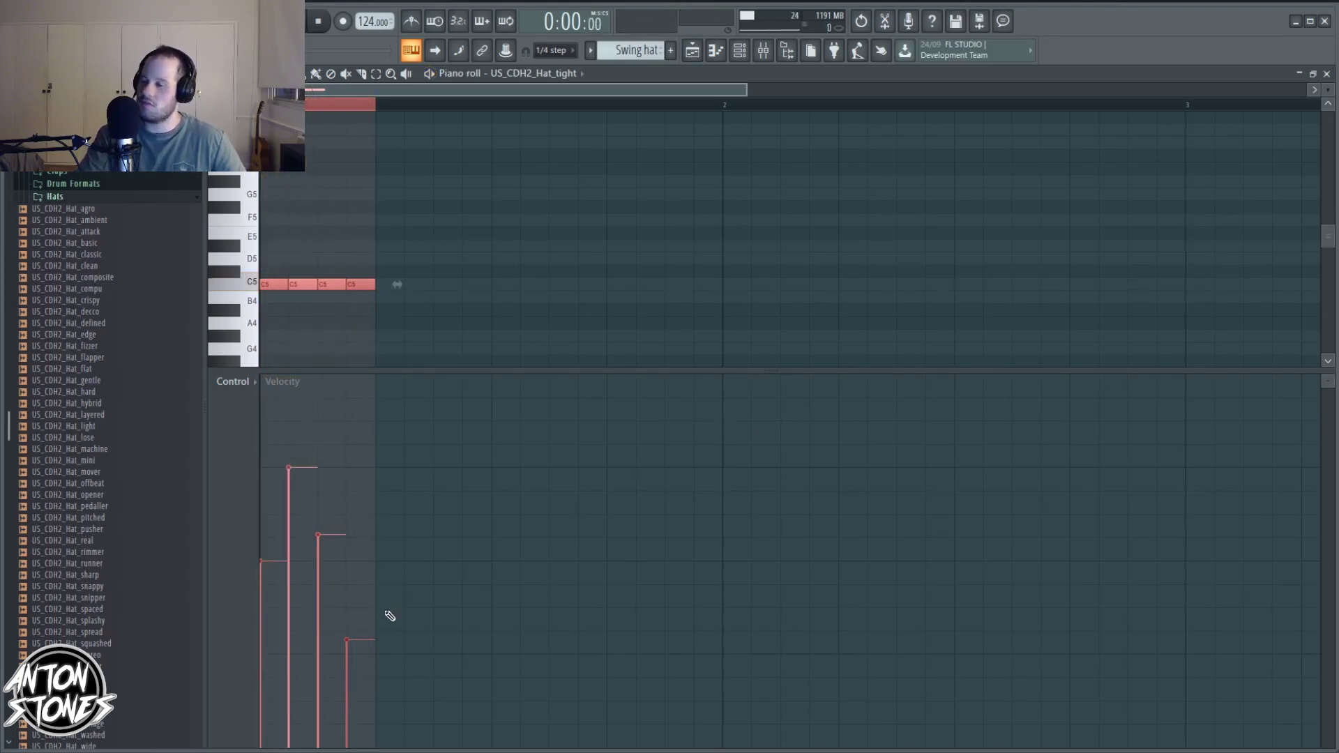
# - Bring the four hat velocities to close high levels during playback, with the first slightly lower than the other three
pyautogui.moveTo(269, 562)
pyautogui.mouseDown()
pyautogui.moveTo(272, 523)
pyautogui.moveTo(300, 490)
pyautogui.moveTo(321, 525)
pyautogui.moveTo(335, 530)
pyautogui.moveTo(335, 517)
pyautogui.moveTo(358, 595)
pyautogui.moveTo(364, 497)
pyautogui.mouseUp()
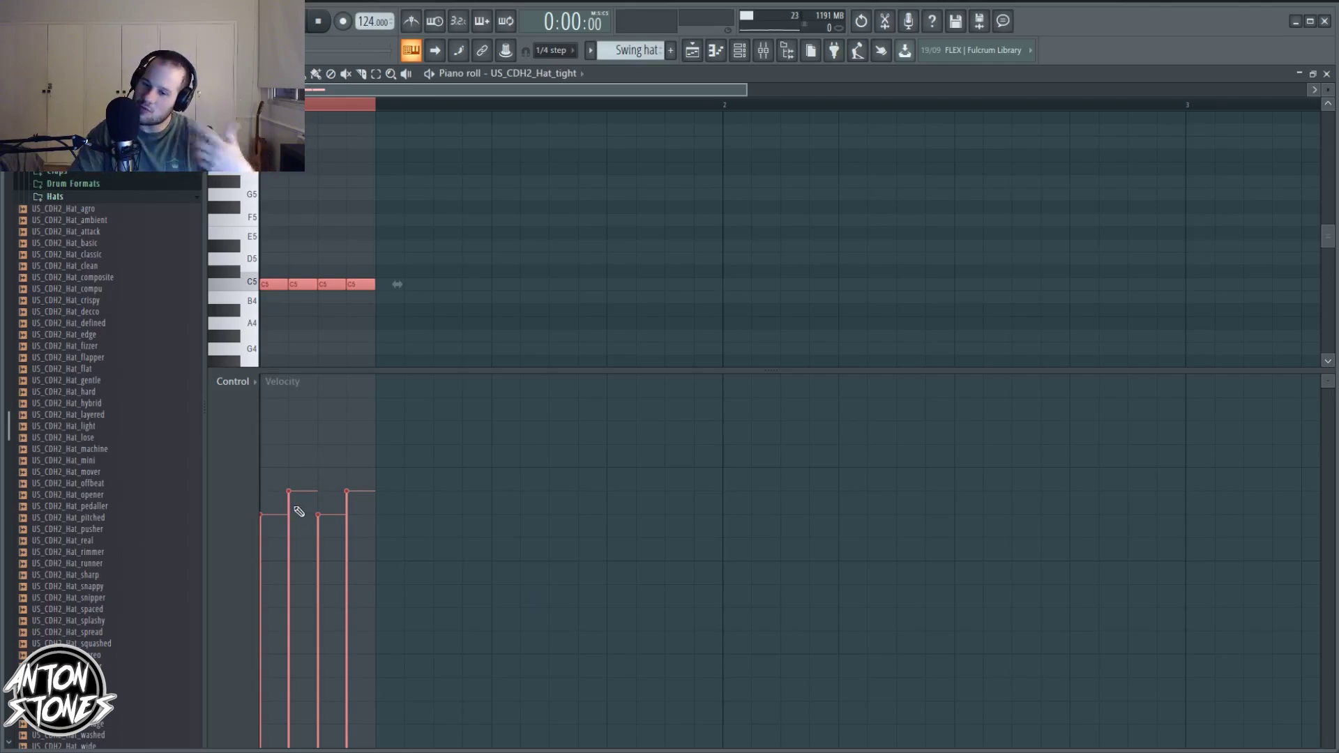
pyautogui.press('space')
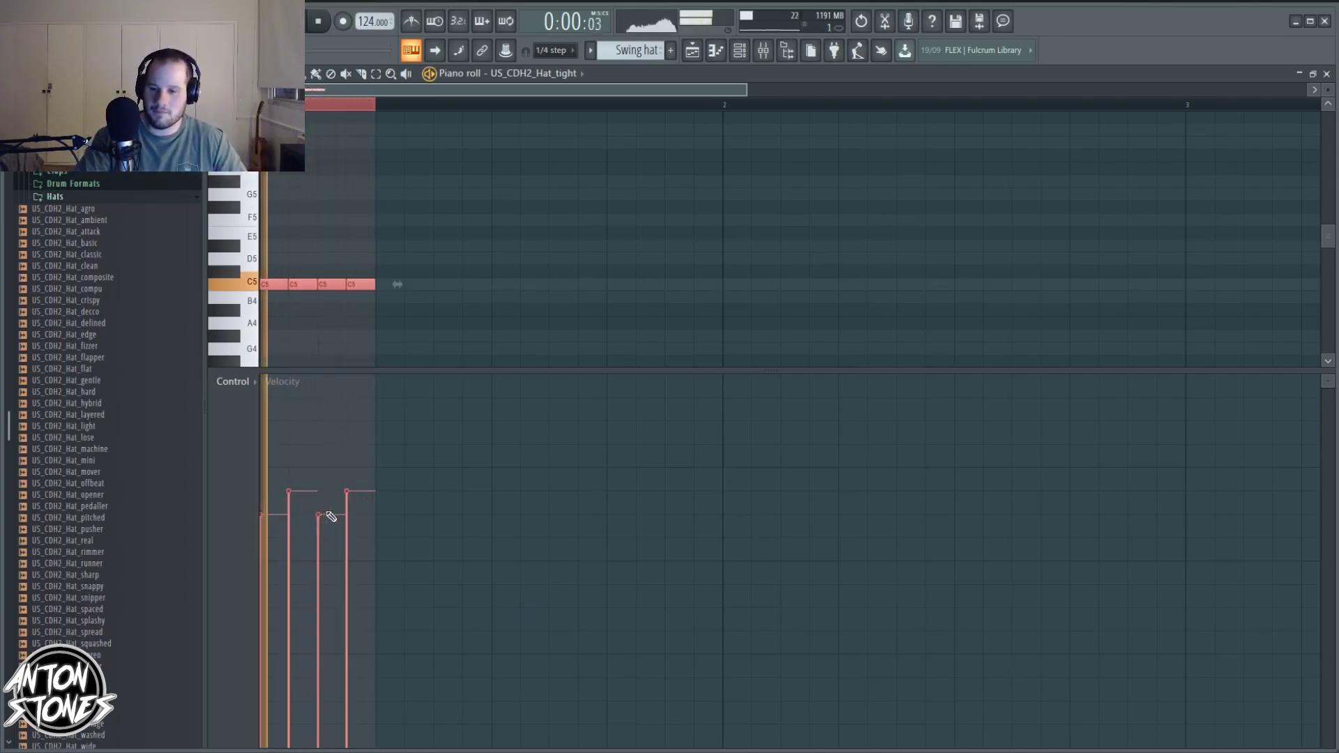
pyautogui.click(318, 502)
pyautogui.moveTo(371, 494); pyautogui.dragTo(359, 502)
pyautogui.click(330, 491)
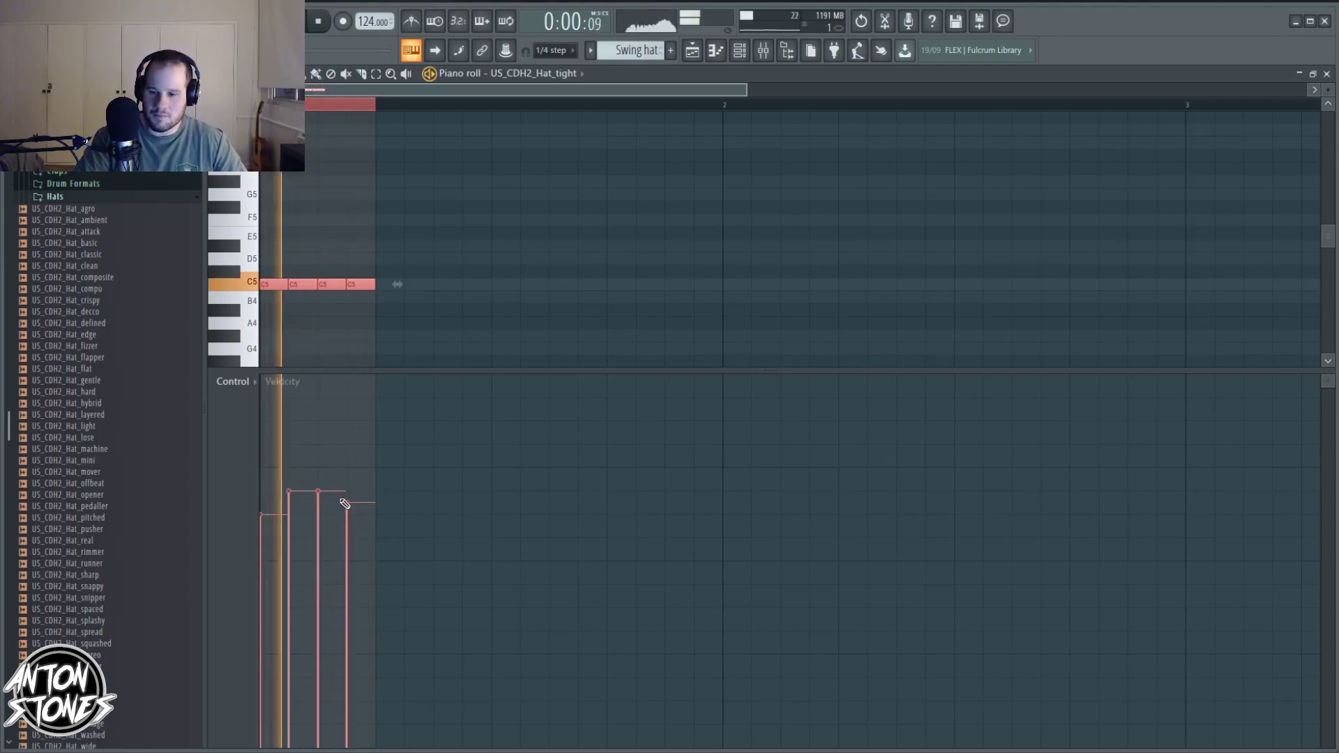
# - Fine-tune the third and fourth hat velocities so they step down gradually from the second note, leaving the fourth lowest
pyautogui.click(358, 509)
pyautogui.click(331, 497)
pyautogui.click(351, 512)
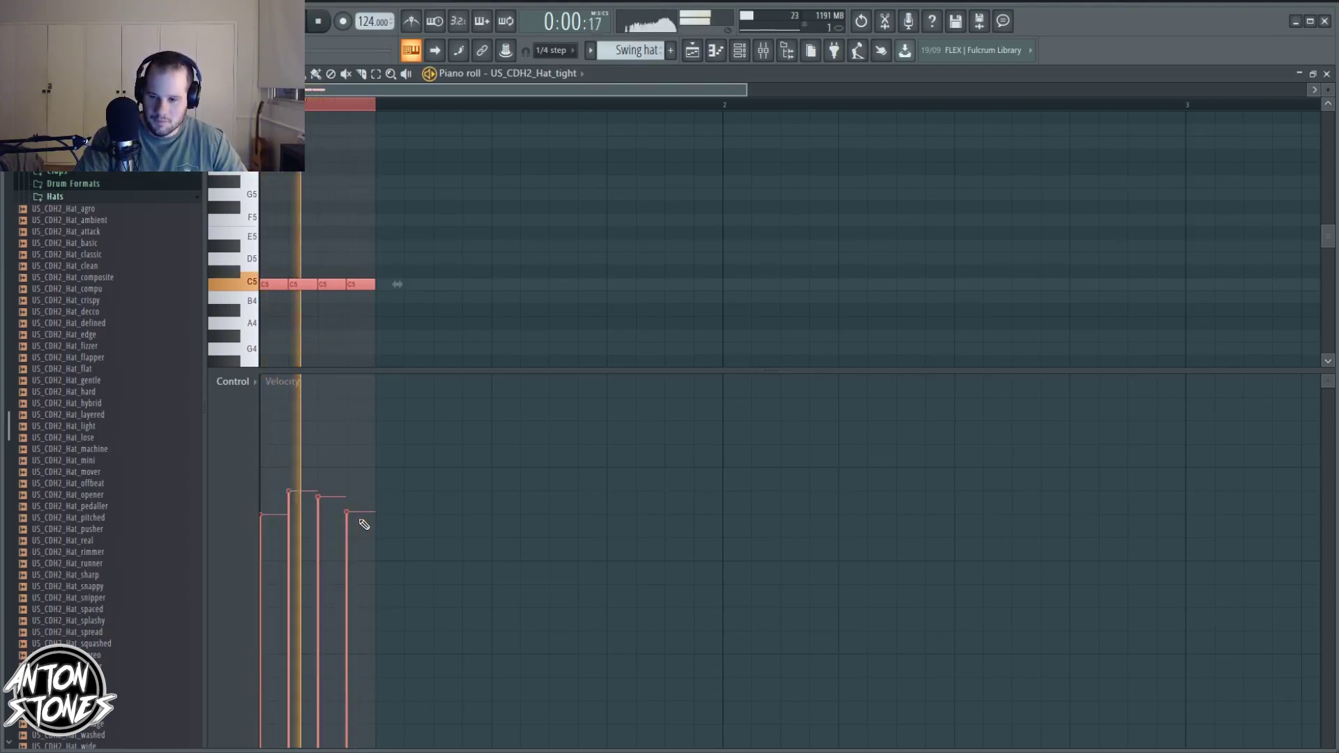
pyautogui.click(355, 523)
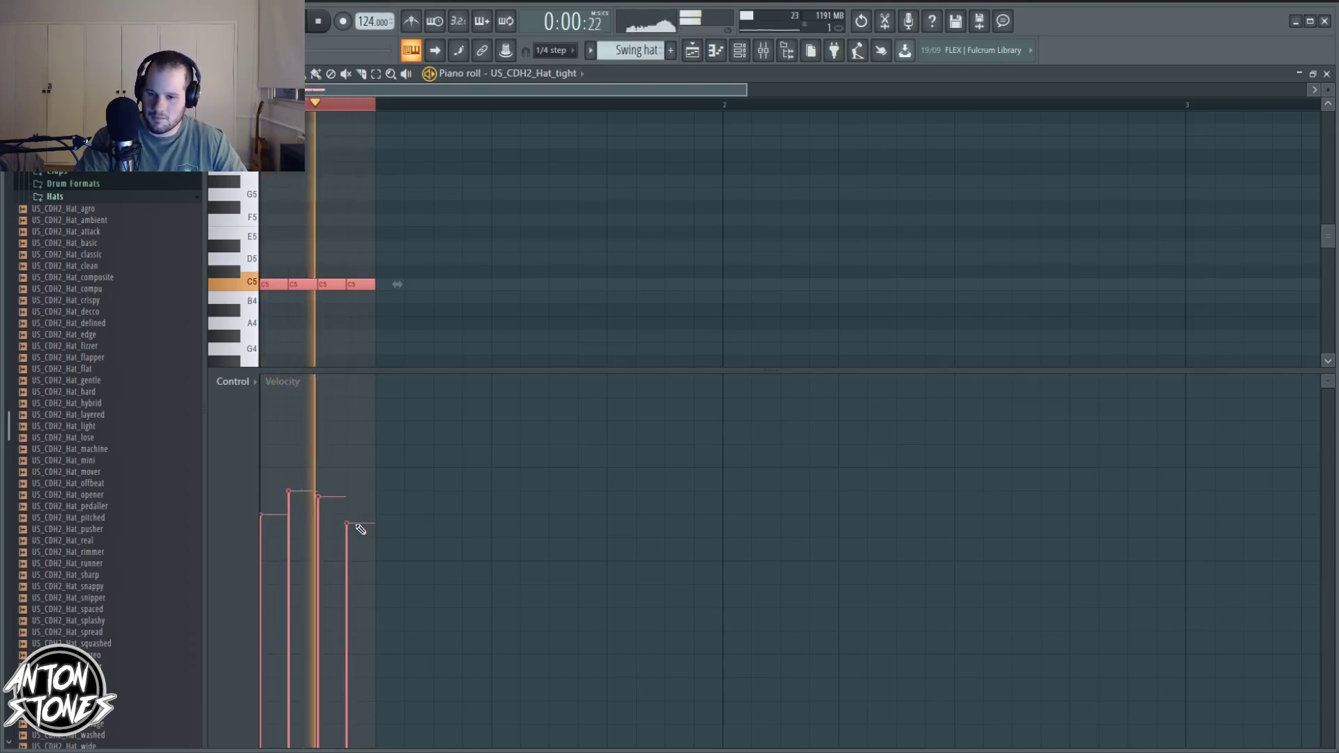
pyautogui.click(349, 509)
pyautogui.click(321, 509)
pyautogui.press('space')
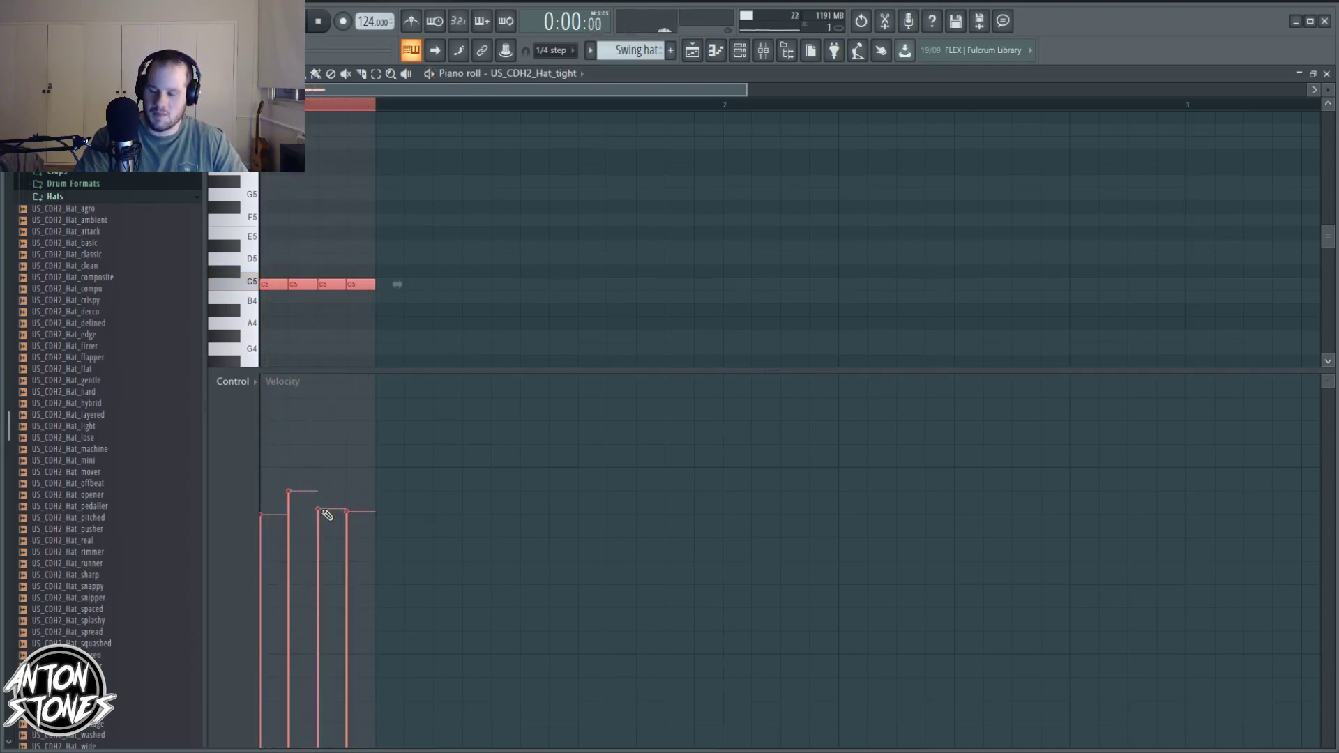
pyautogui.click(357, 523)
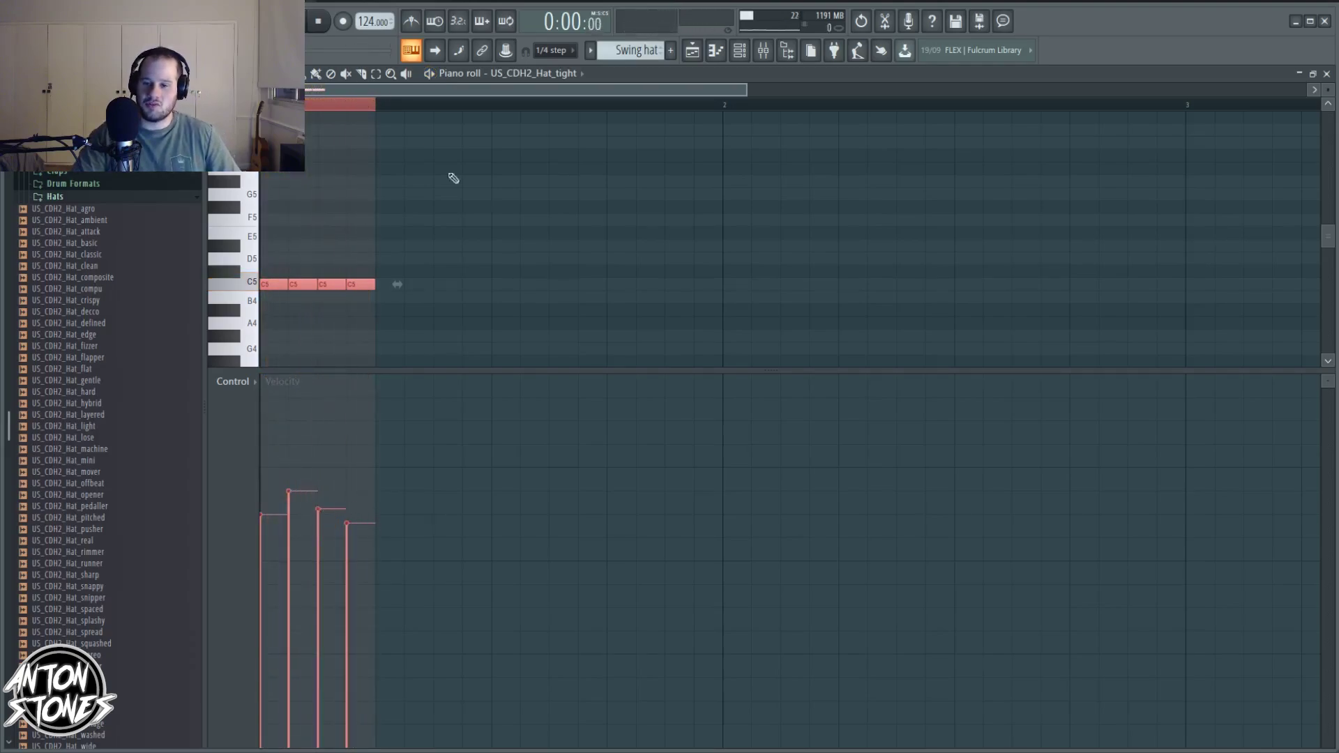
# - Duplicate the four-note hat group until C5 sixteenths fill the first bar, and clear the one-beat loop region
pyautogui.click(516, 232)
pyautogui.rightClick(518, 230)
pyautogui.moveTo(452, 239); pyautogui.dragTo(150, 328)
pyautogui.moveTo(300, 284); pyautogui.dragTo(416, 284)
pyautogui.click(534, 233)
pyautogui.rightClick(547, 232)
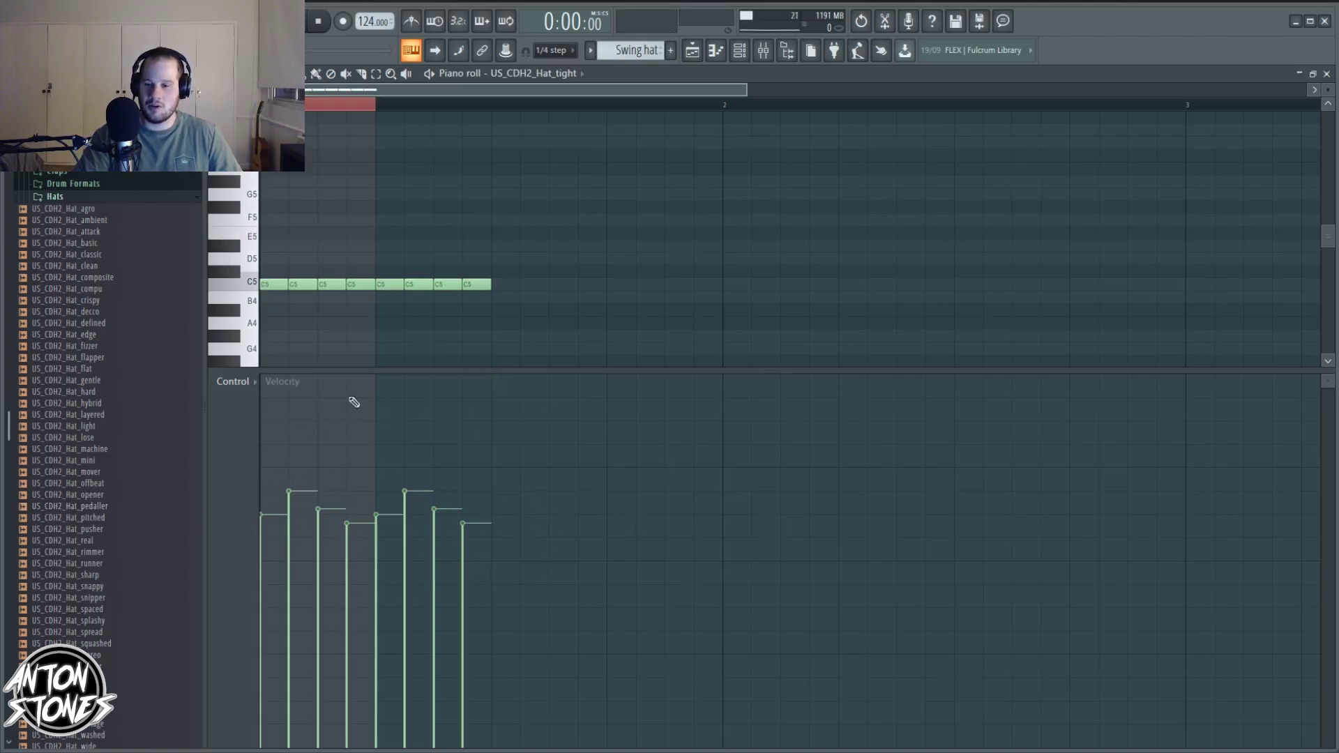
pyautogui.moveTo(539, 245); pyautogui.dragTo(504, 284)
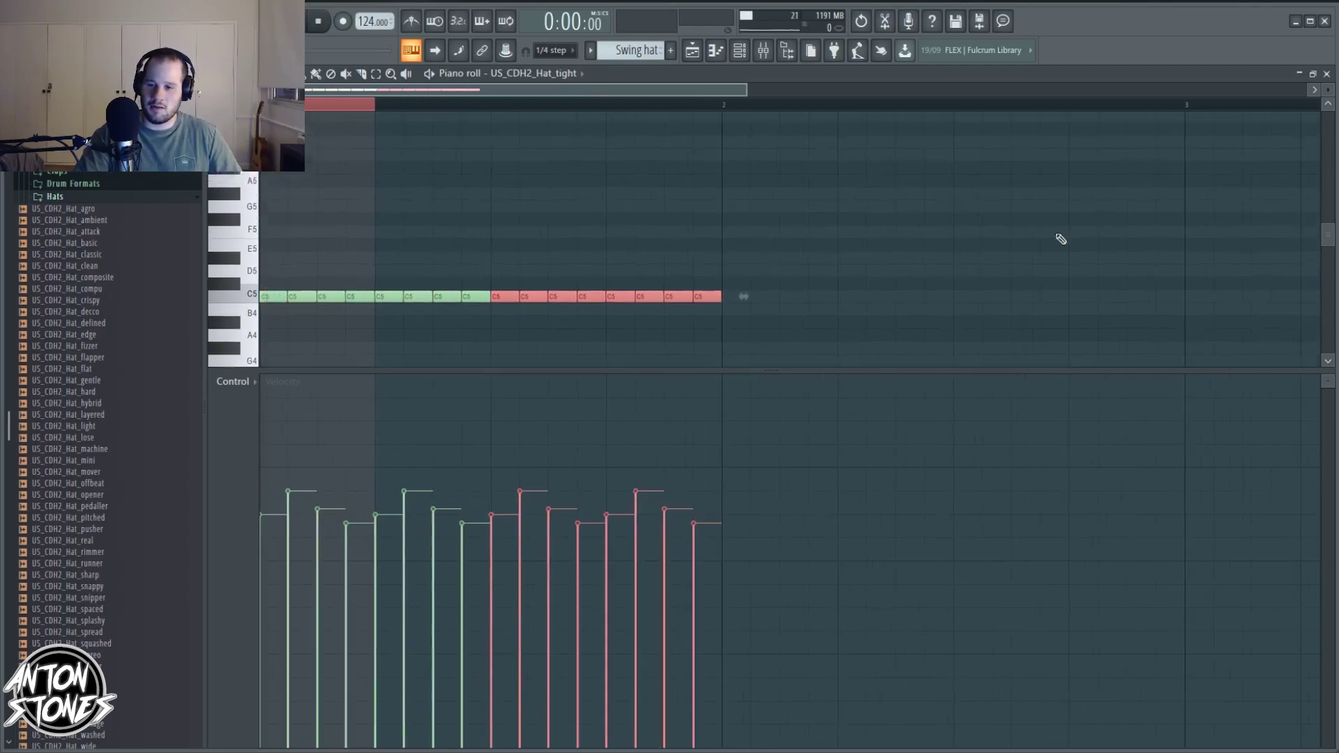
pyautogui.click(900, 222)
pyautogui.click(349, 103)
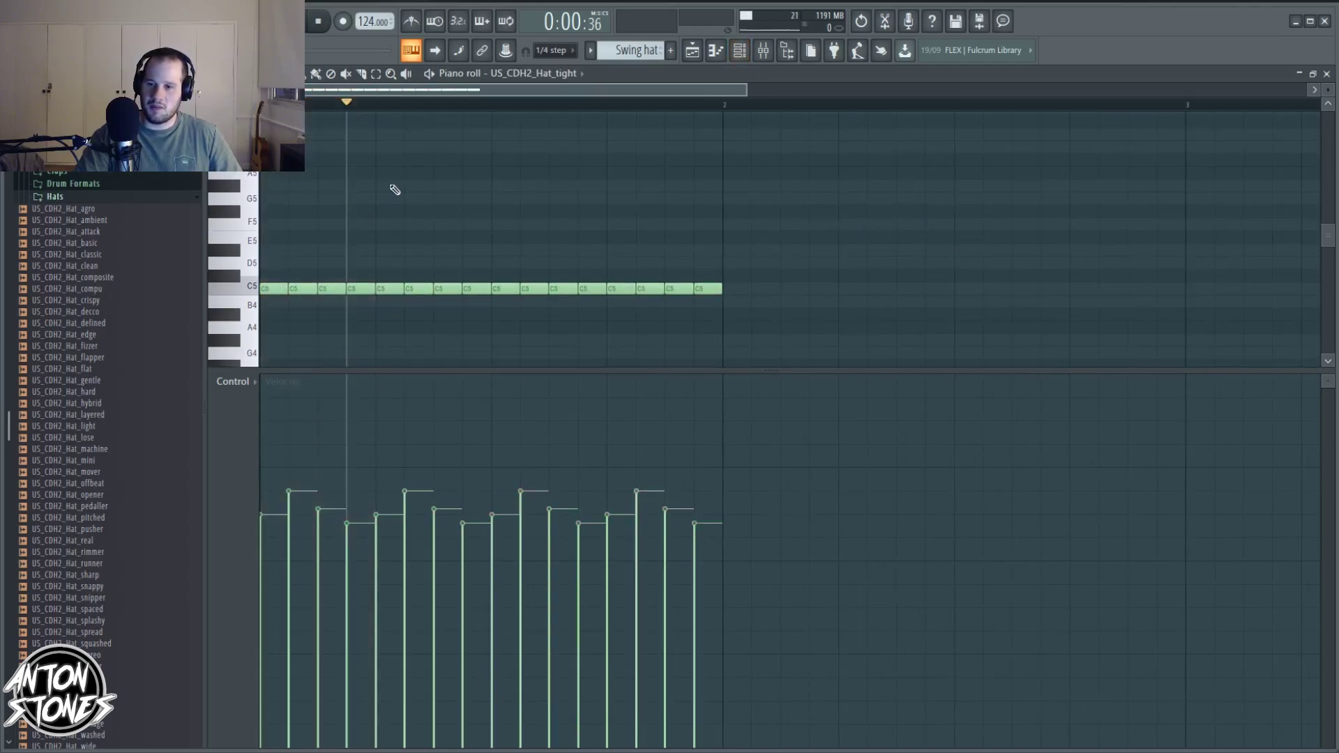
# - Duplicate the one-bar hat pattern to fill four bars and play it back
pyautogui.scroll(-2, 395, 189)
pyautogui.moveTo(521, 206); pyautogui.dragTo(905, 290)
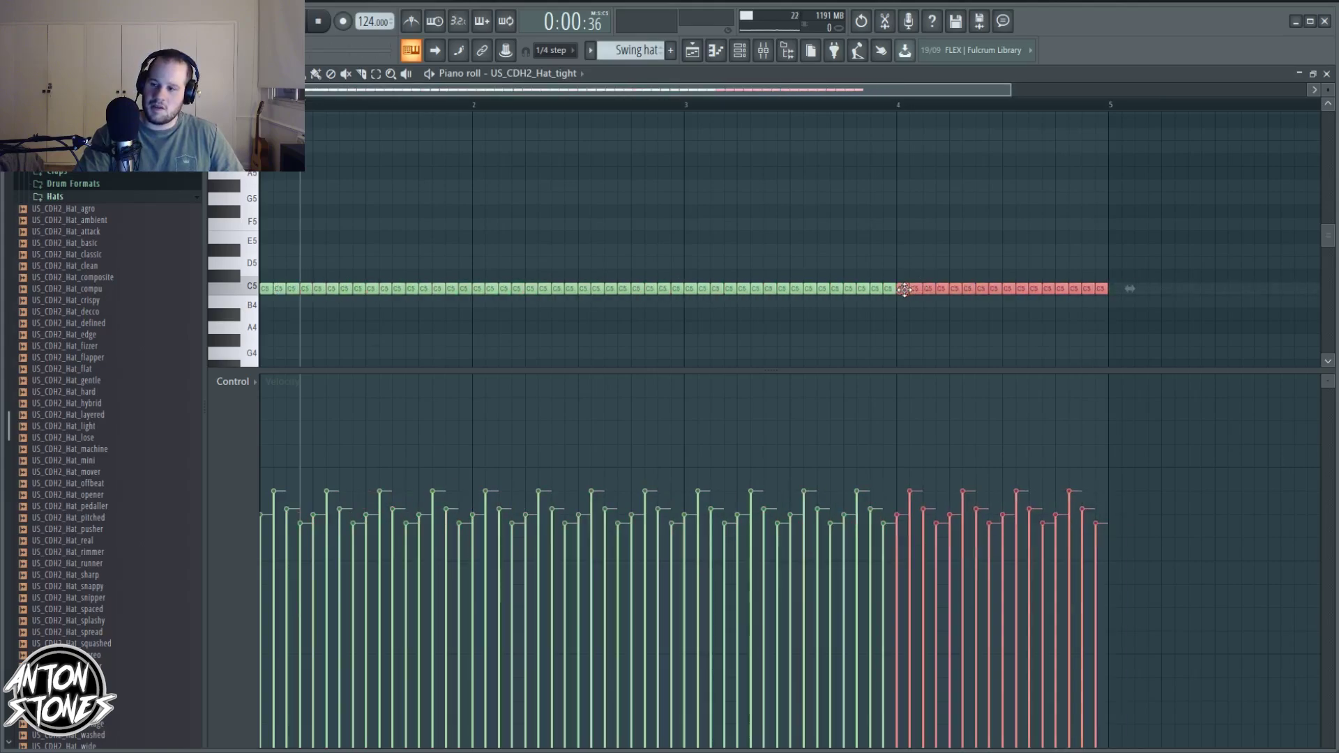
pyautogui.click(868, 224)
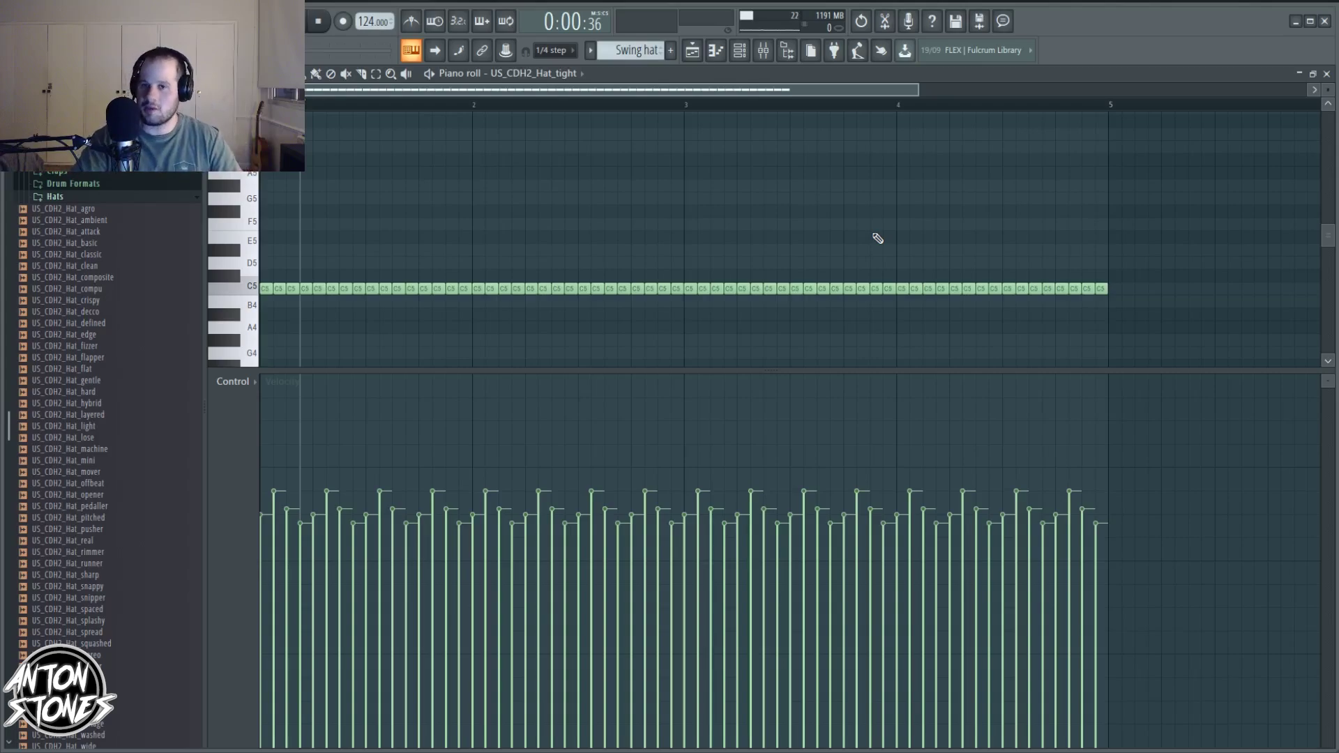
pyautogui.press('space')
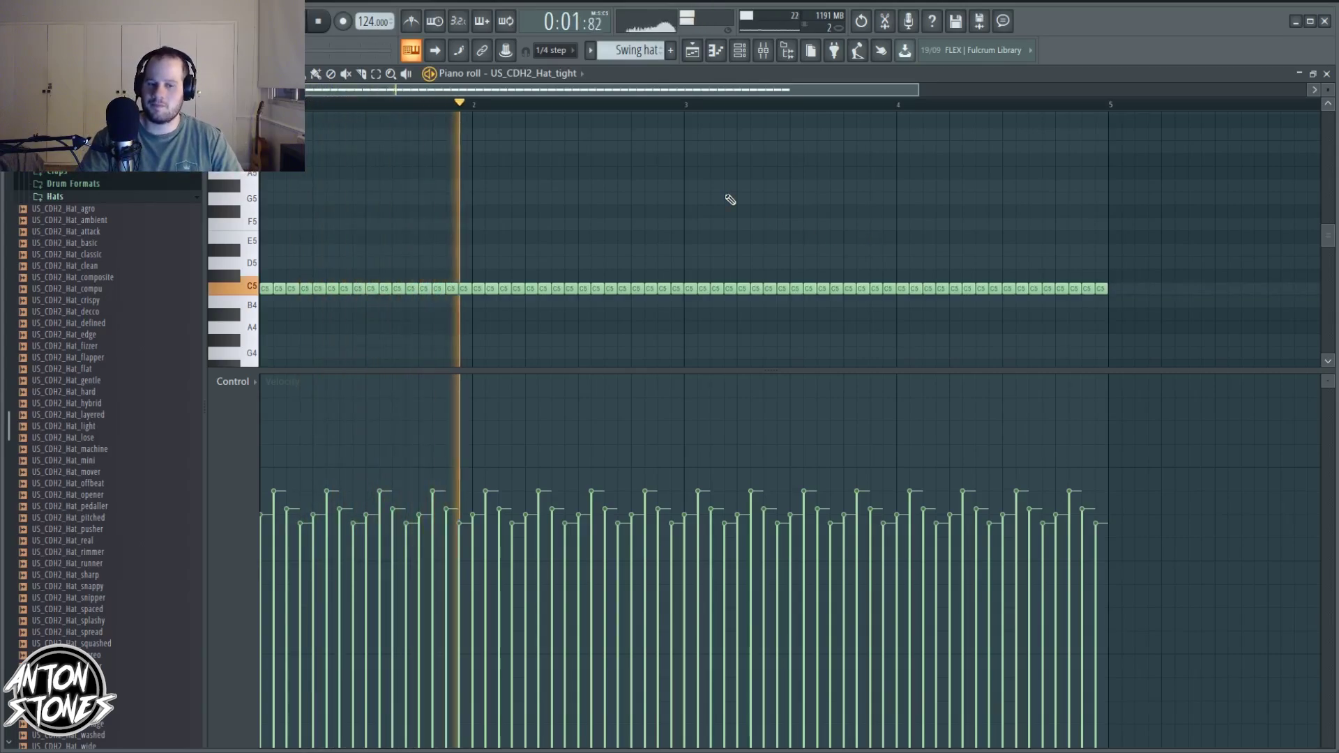
pyautogui.press('space')
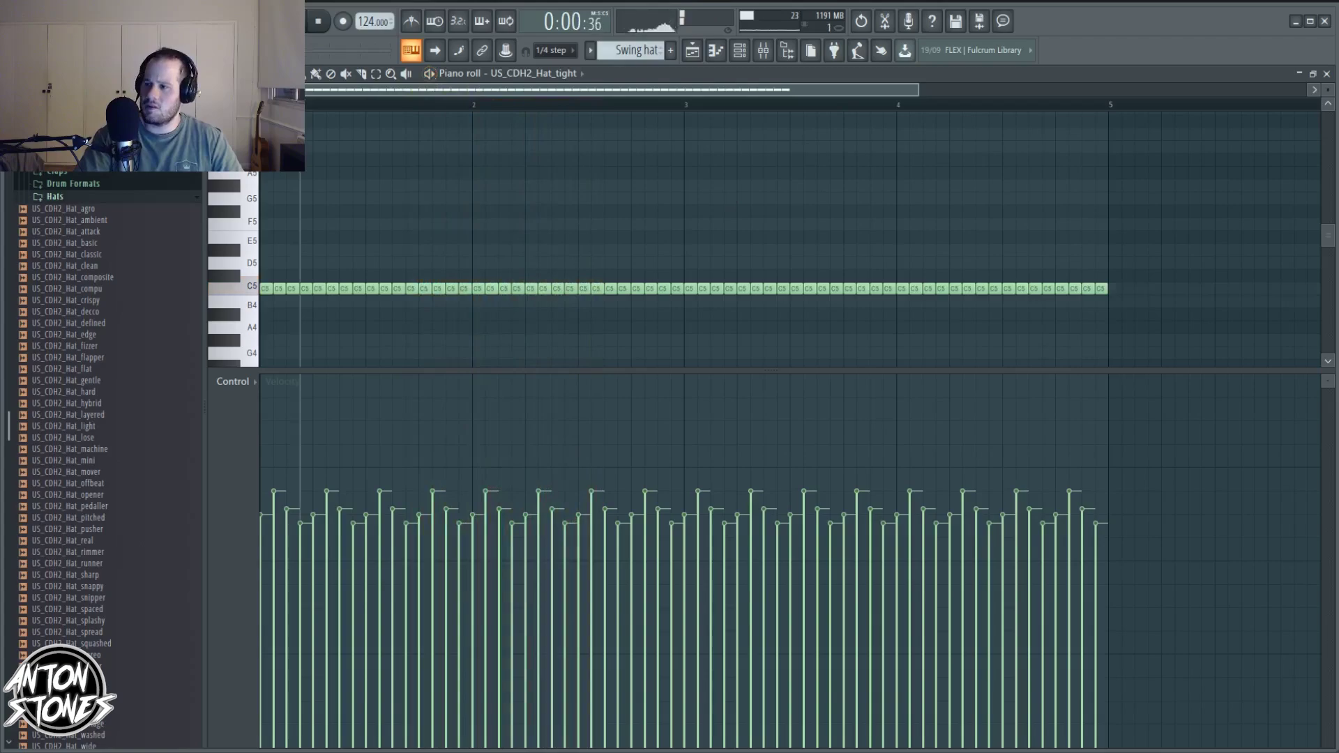
# - Close the piano roll and paint Swing hat clips on Track 35 from bar 33 to bar 65
pyautogui.click(1326, 74)
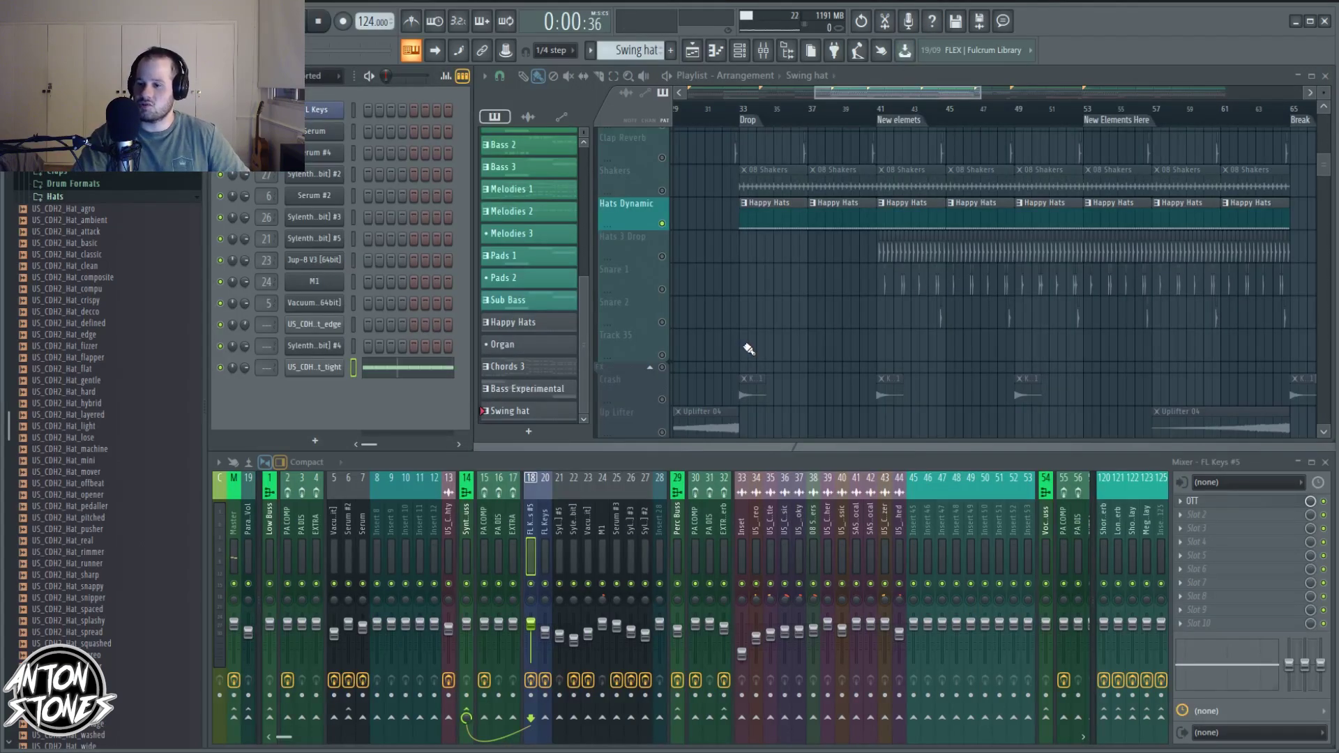
pyautogui.moveTo(743, 347)
pyautogui.mouseDown()
pyautogui.moveTo(1151, 344)
pyautogui.moveTo(1094, 344)
pyautogui.mouseUp()
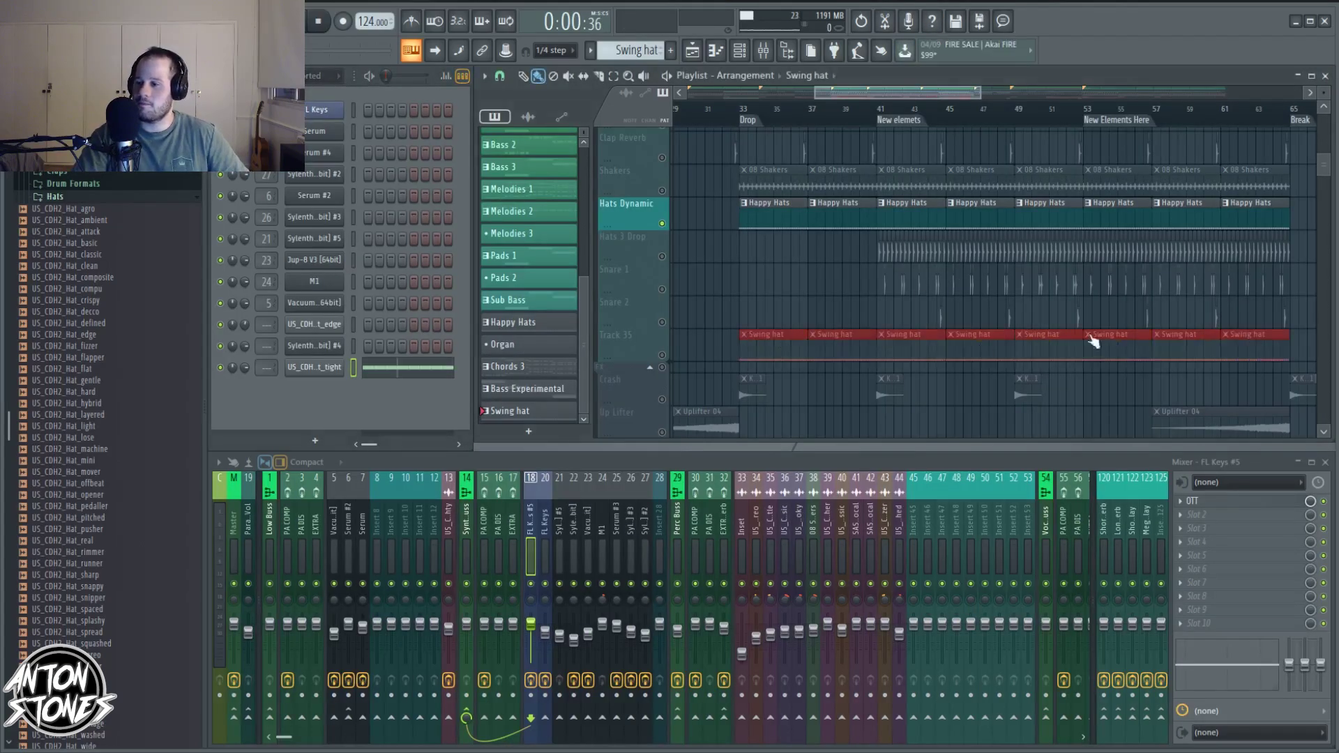
# - Unsolo the playlist tracks with only Hats Dynamic muted, and play the song from just before the Drop marker
pyautogui.click(662, 224)
pyautogui.click(663, 356)
pyautogui.rightClick(663, 356)
pyautogui.rightClick(663, 355)
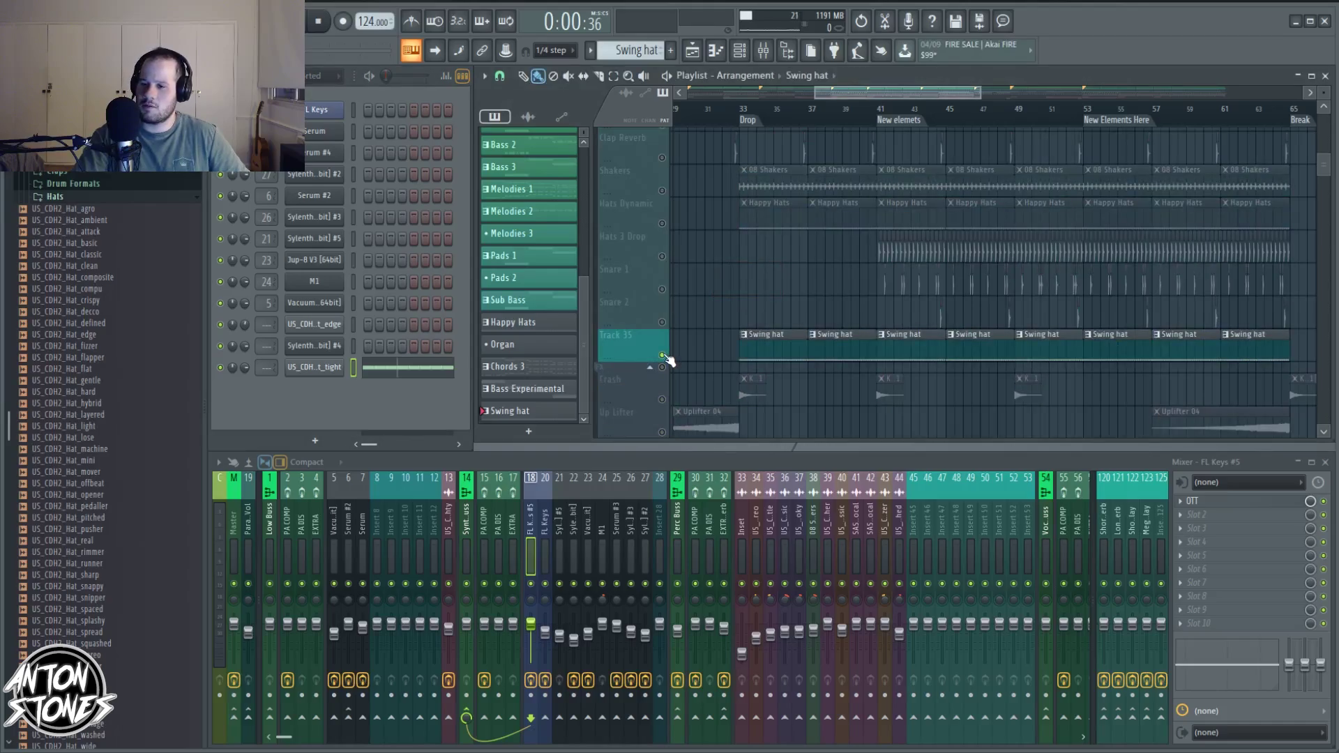
pyautogui.rightClick(662, 355)
pyautogui.click(740, 115)
pyautogui.click(662, 224)
pyautogui.press('space')
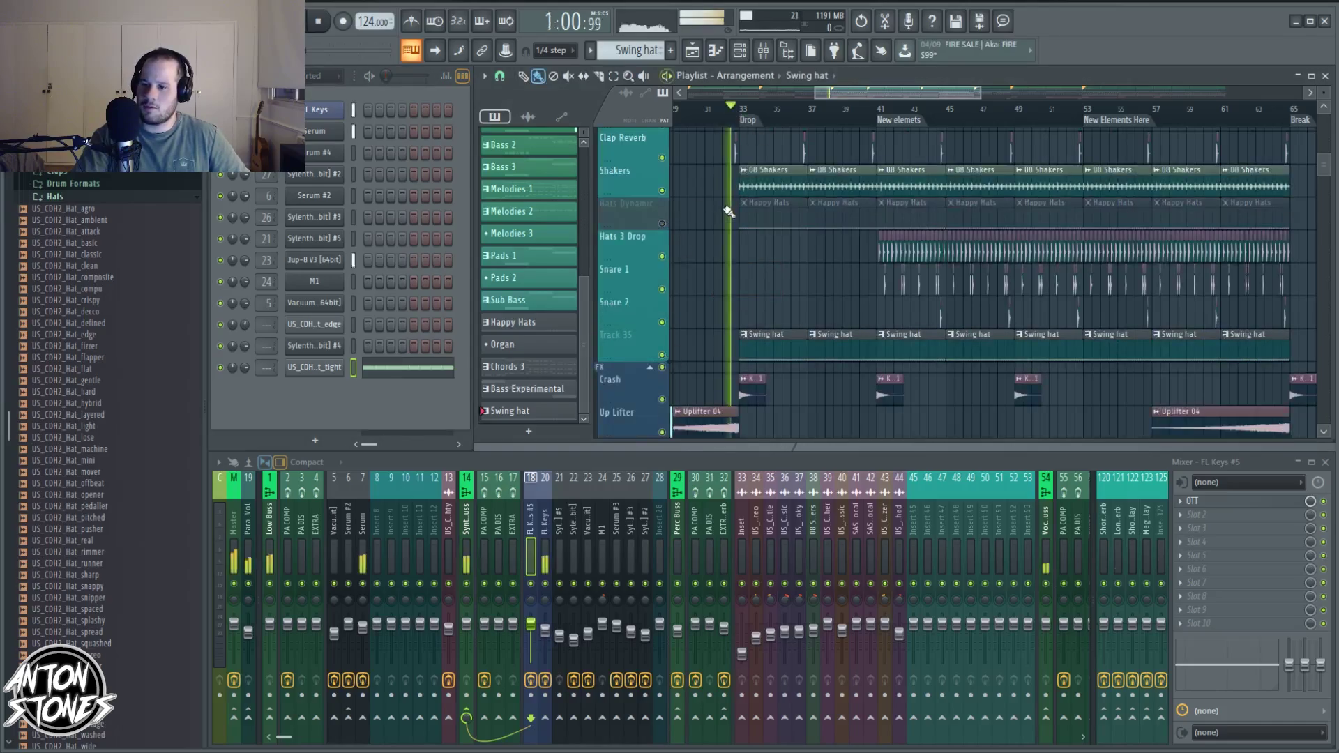
# - Mute Track 35 during playback and replay the start of the drop without the swing hat
pyautogui.scroll(1, 807, 242)
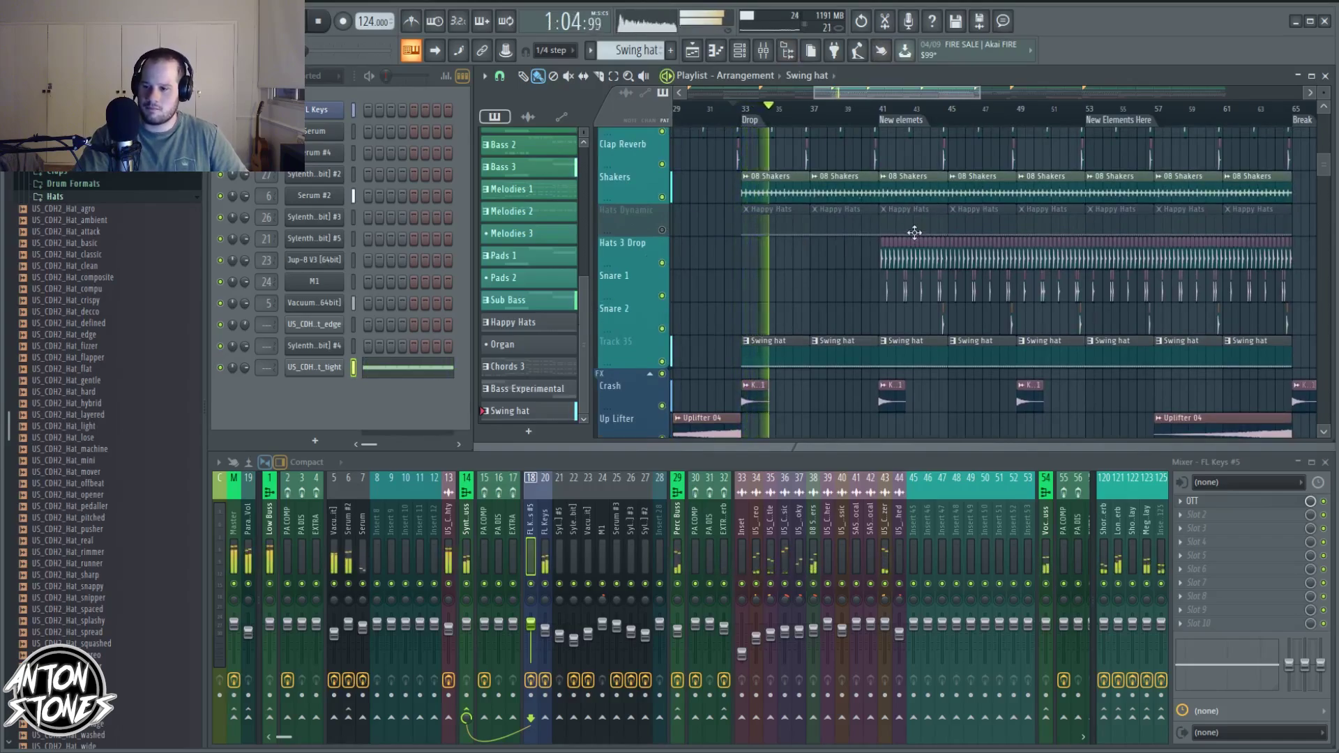
pyautogui.click(662, 361)
pyautogui.press('space')
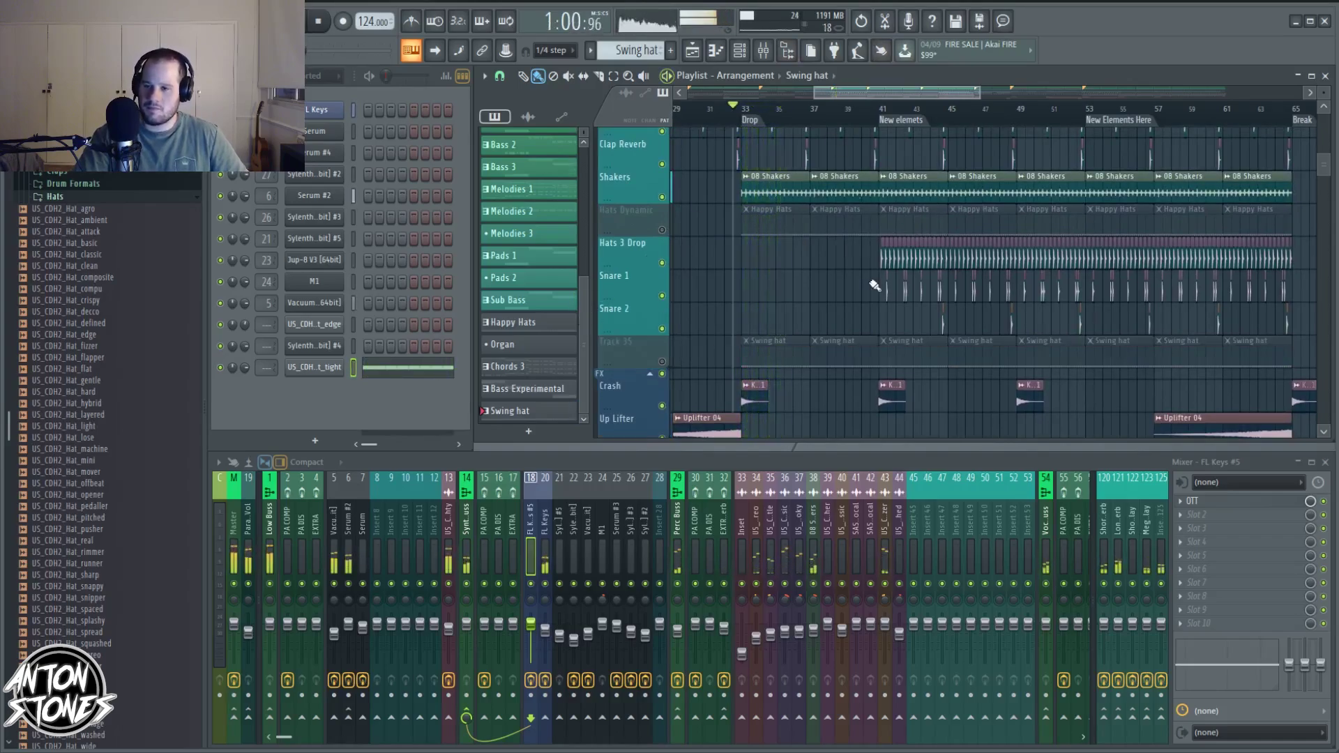
pyautogui.click(332, 21)
pyautogui.scroll(2, 959, 252)
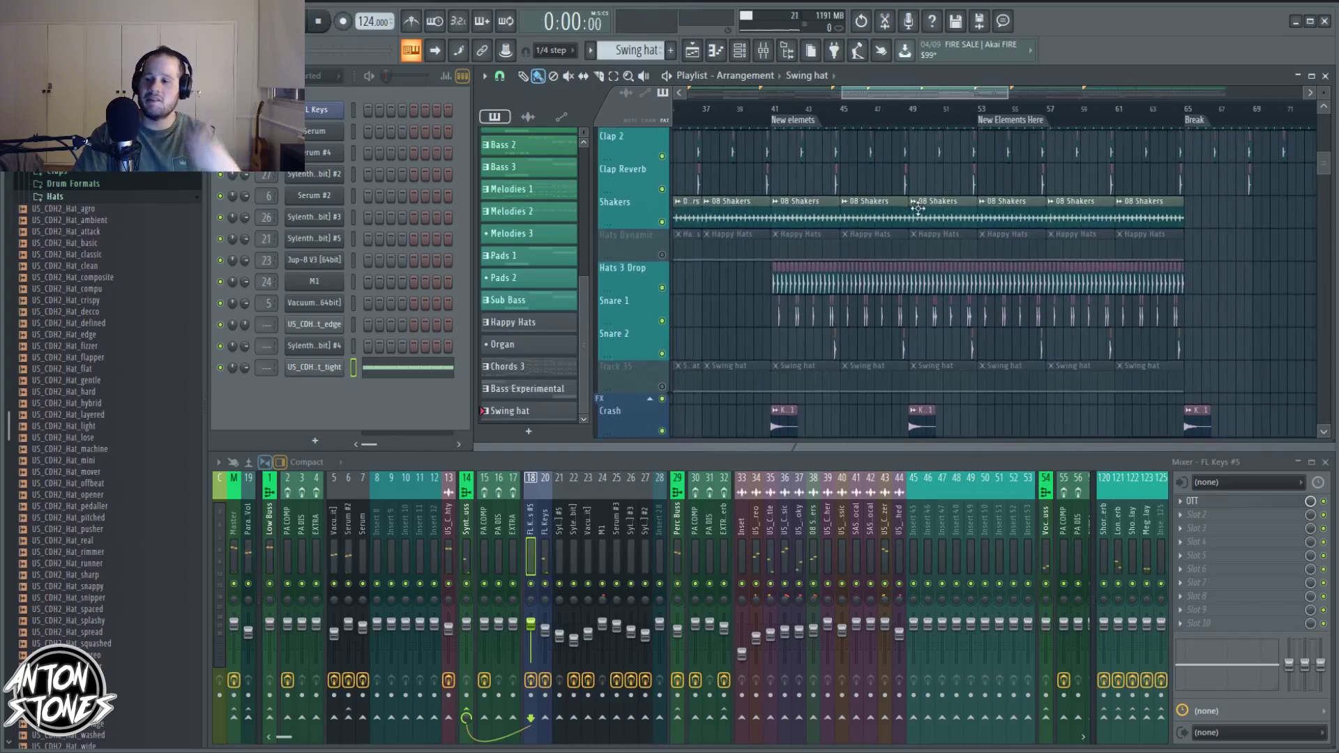
# - Play the section from bar 41 without the swing hat, and stop playback
pyautogui.click(873, 107)
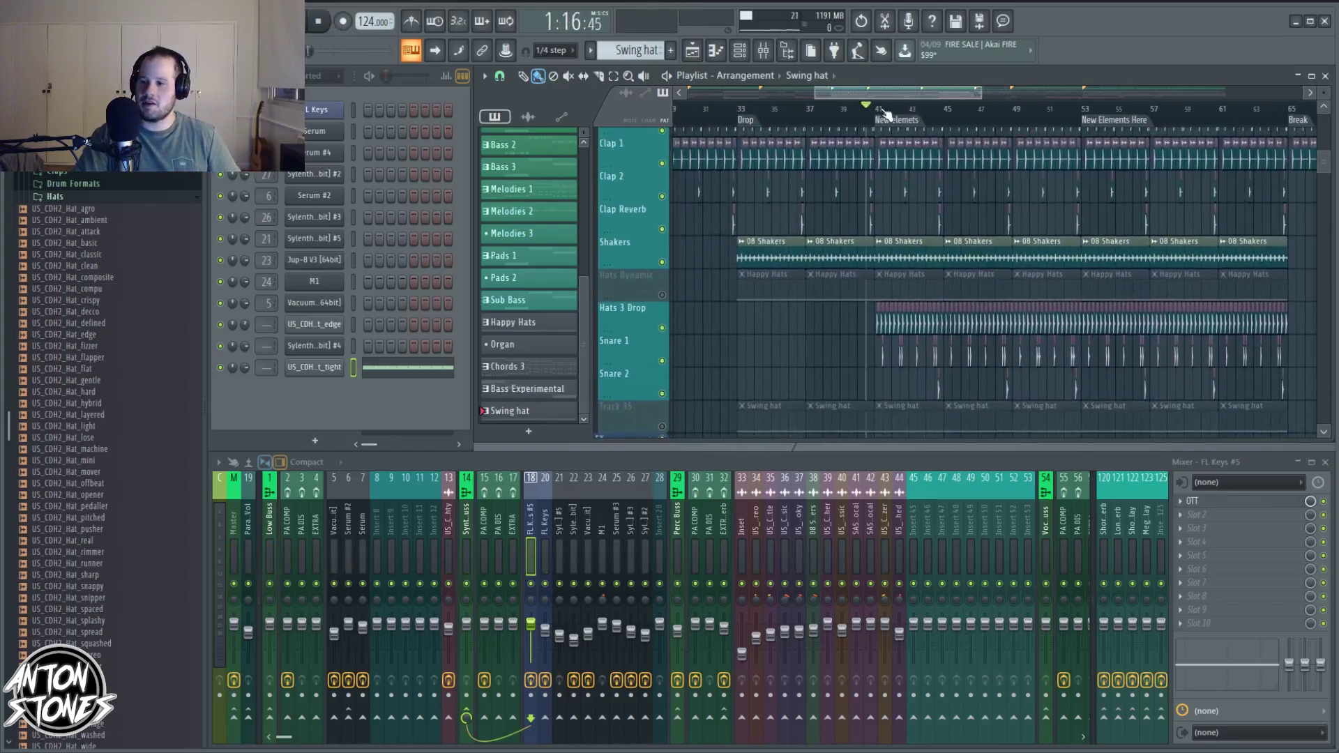
pyautogui.click(881, 107)
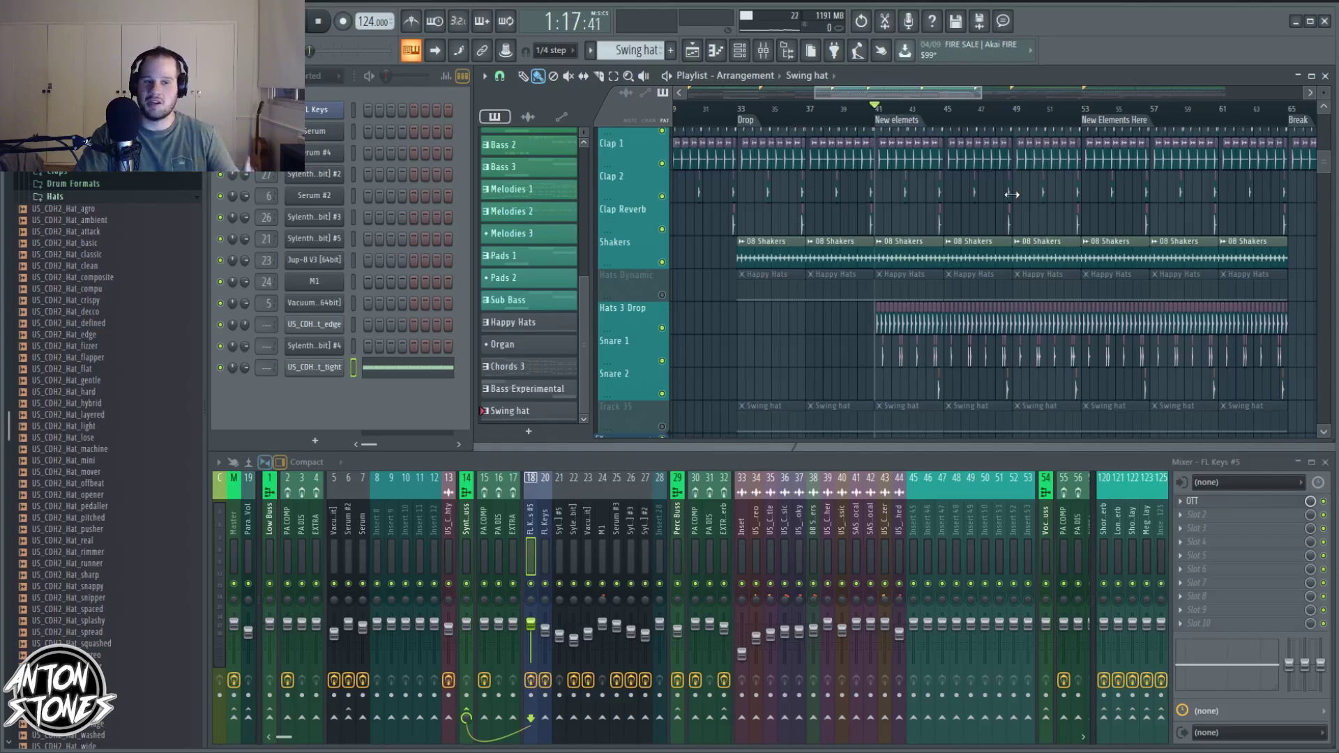
pyautogui.scroll(-5, 991, 229)
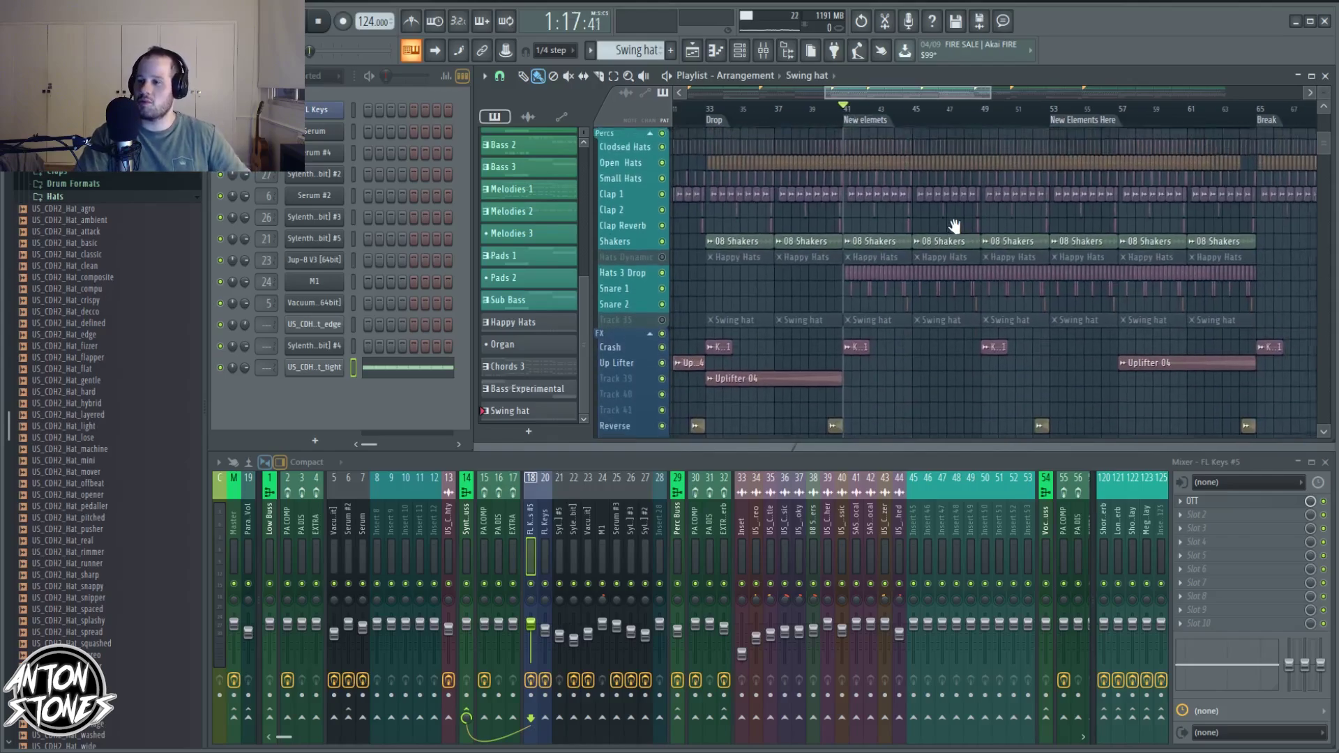
pyautogui.press('space')
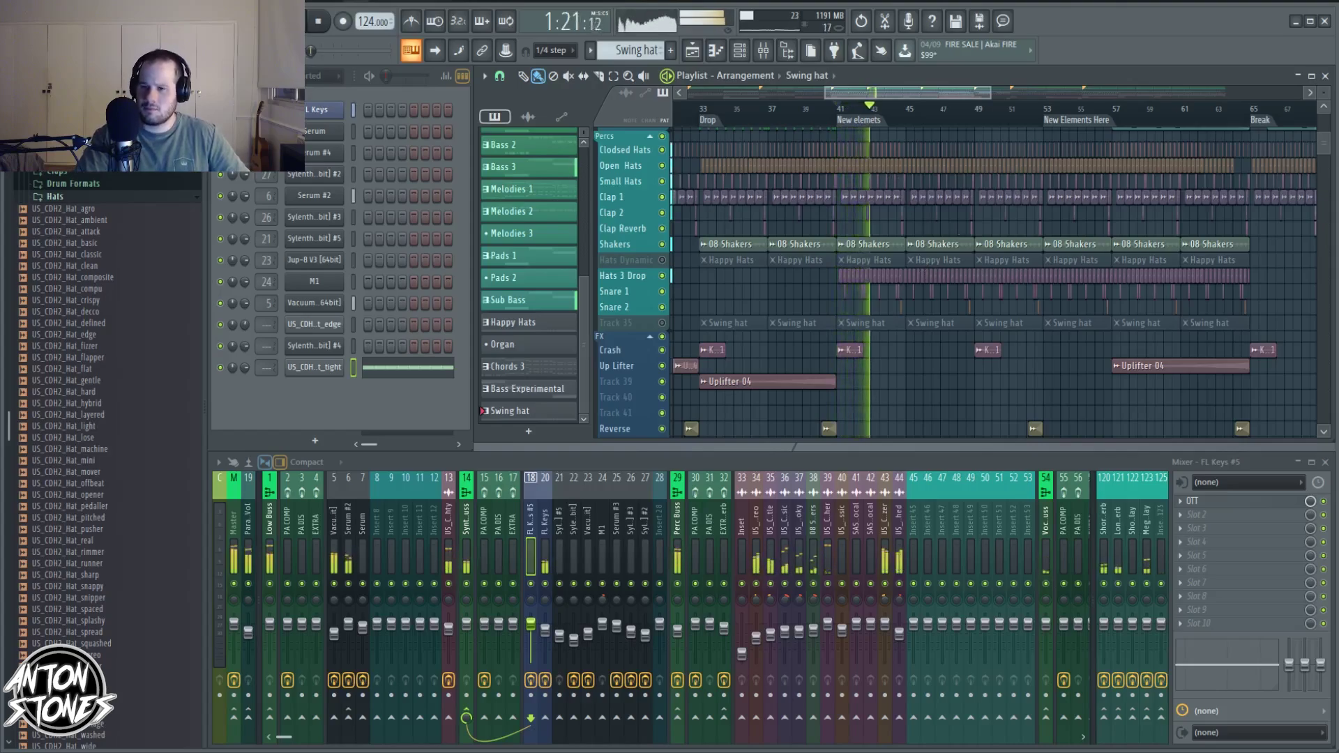
pyautogui.click(320, 22)
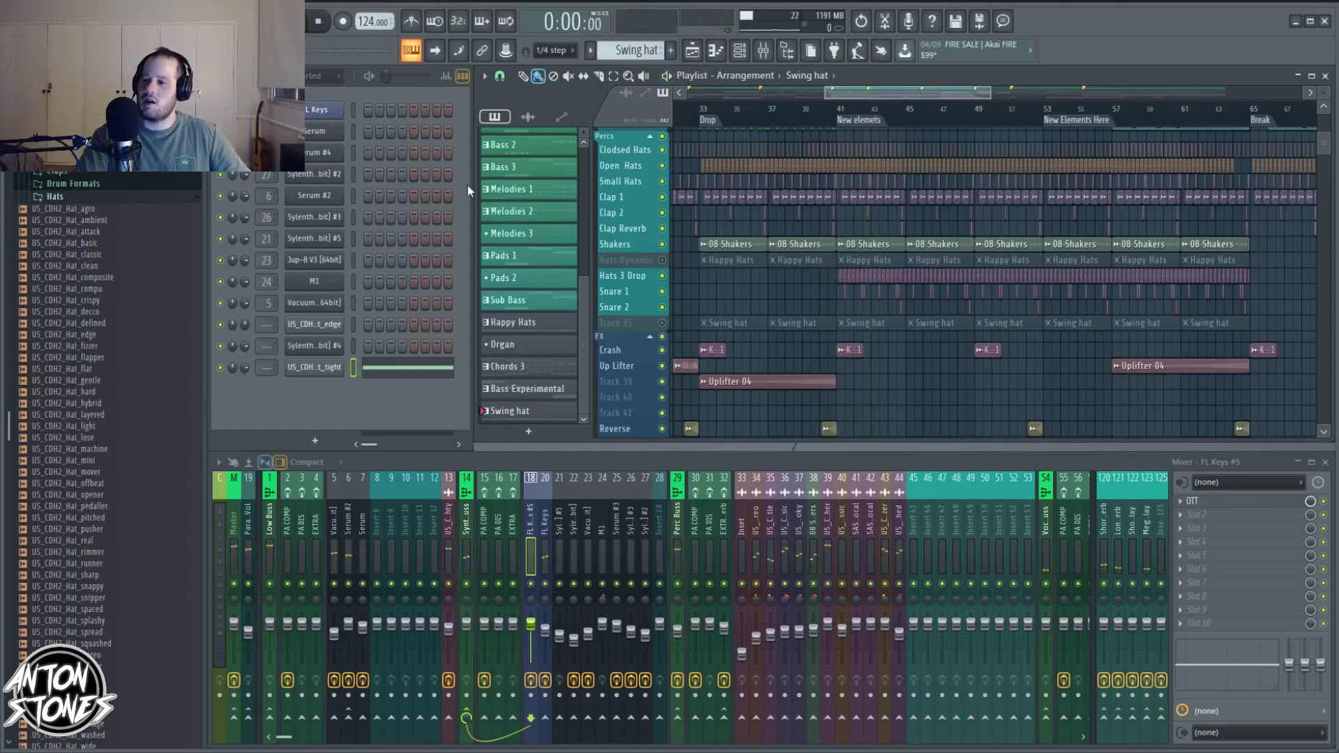
# - Unmute Track 35, play from bar 41 with the swing hat, and mute the track again to compare
pyautogui.click(661, 324)
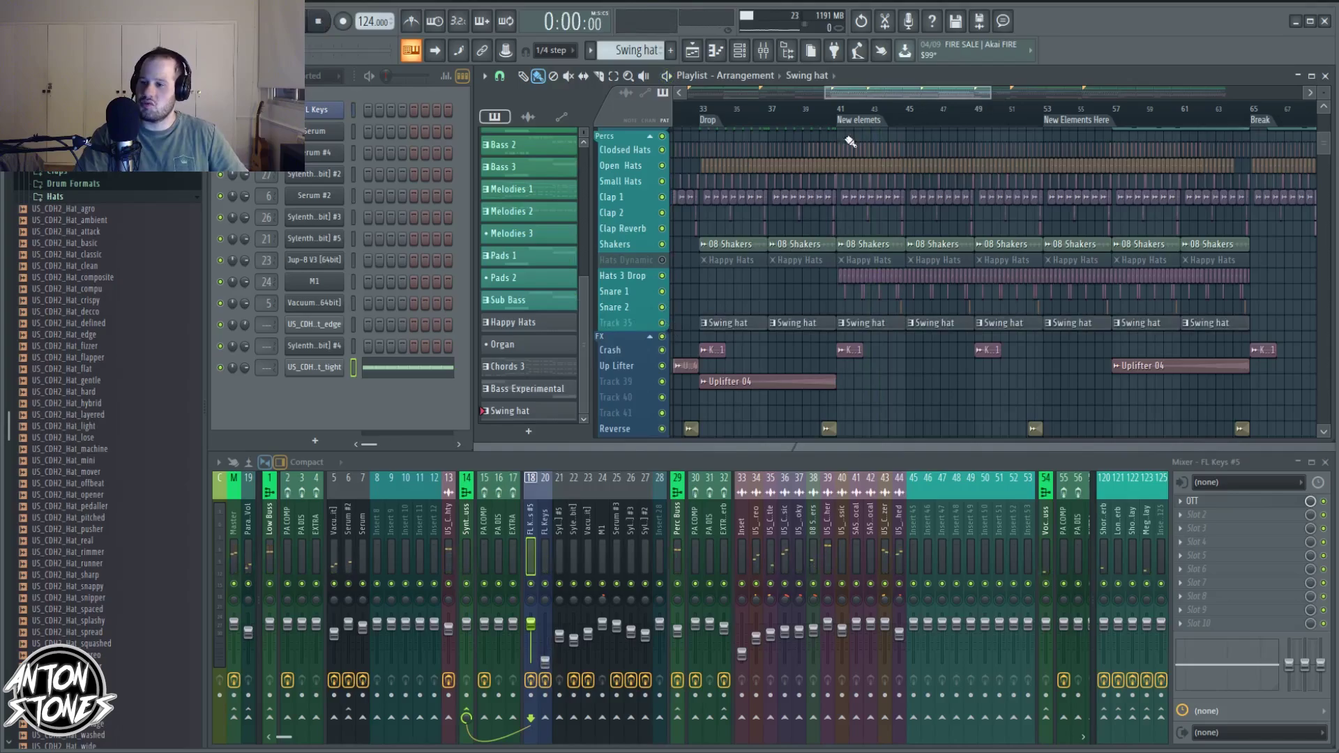
pyautogui.click(839, 110)
pyautogui.press('space')
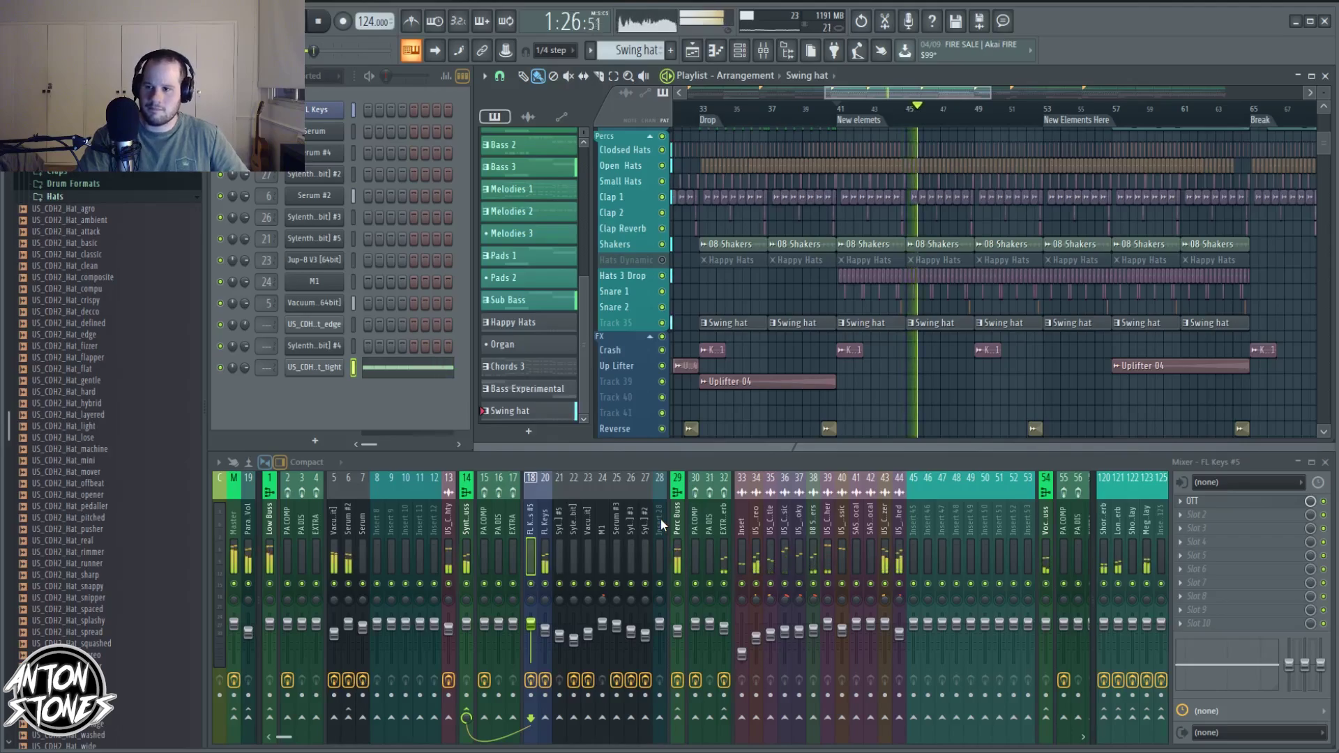
pyautogui.click(663, 323)
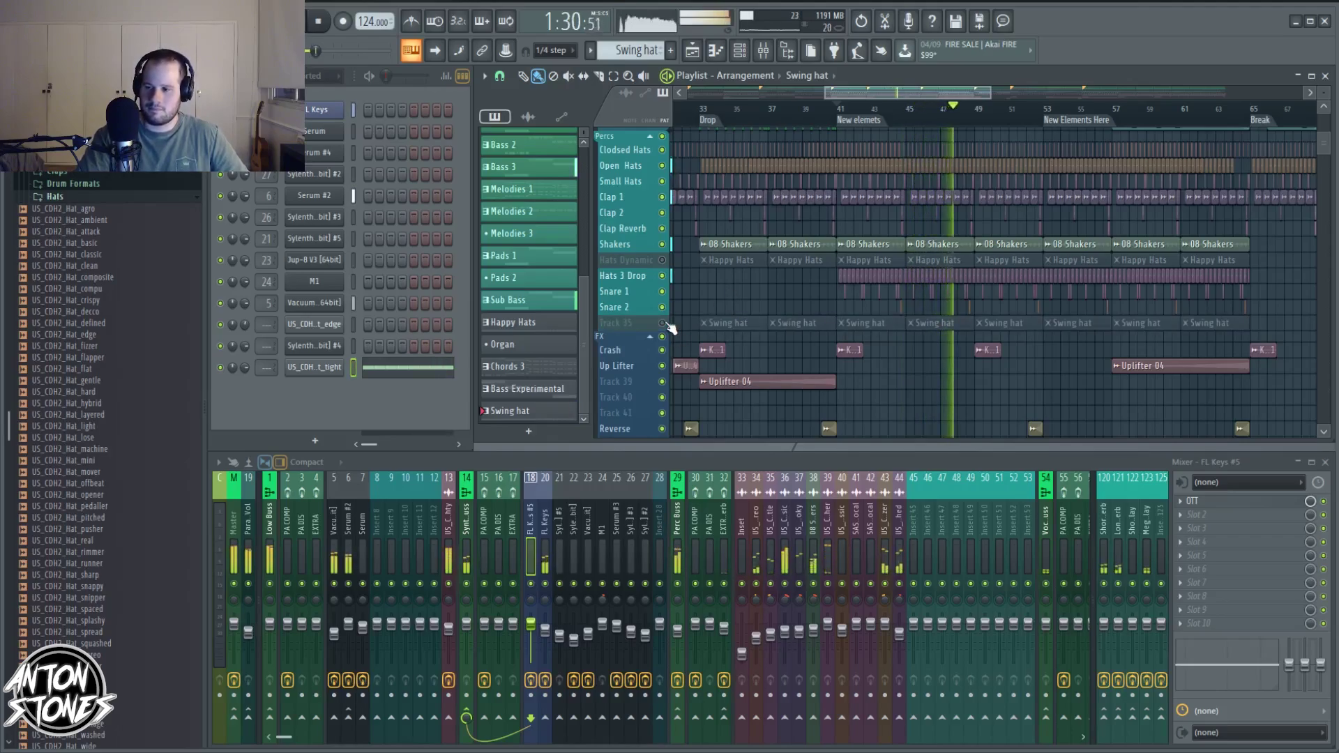
# - Compare Track 35 and then Hats Dynamic during playback by unmuting and re-muting each in turn
pyautogui.click(663, 324)
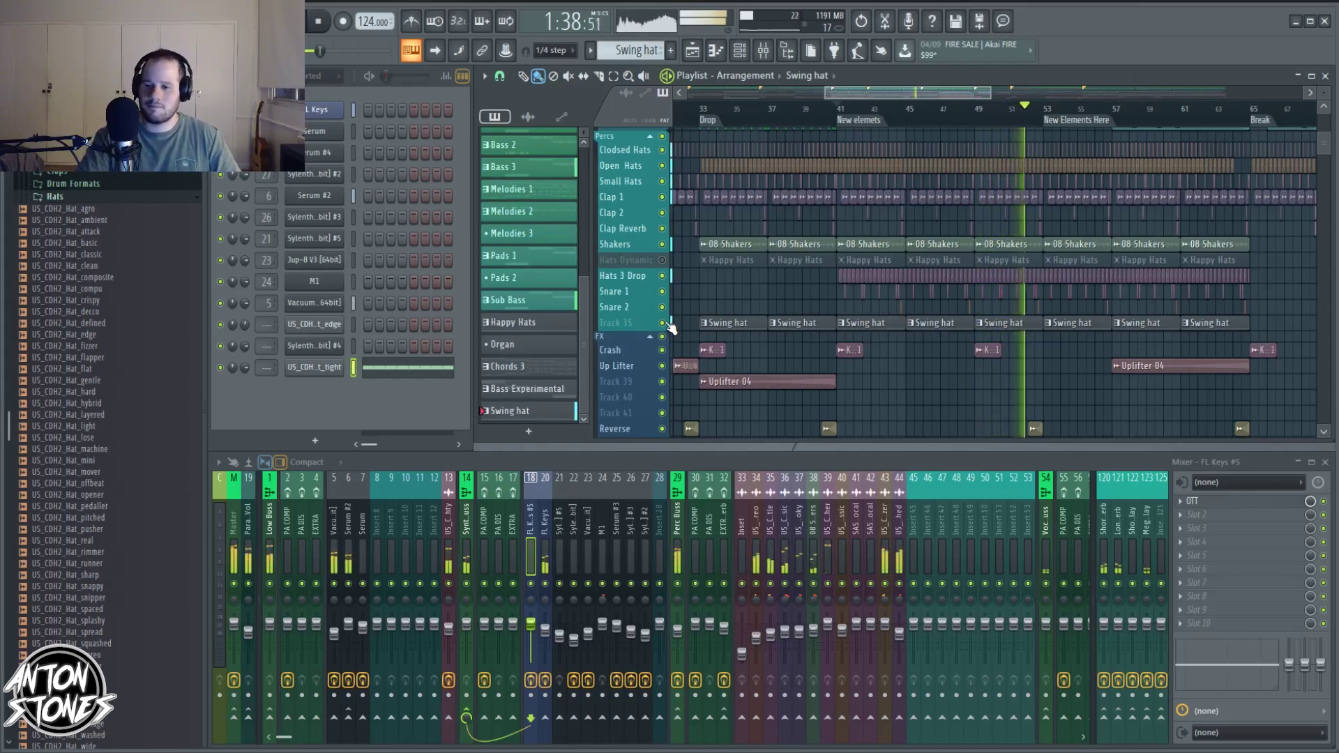
pyautogui.click(663, 323)
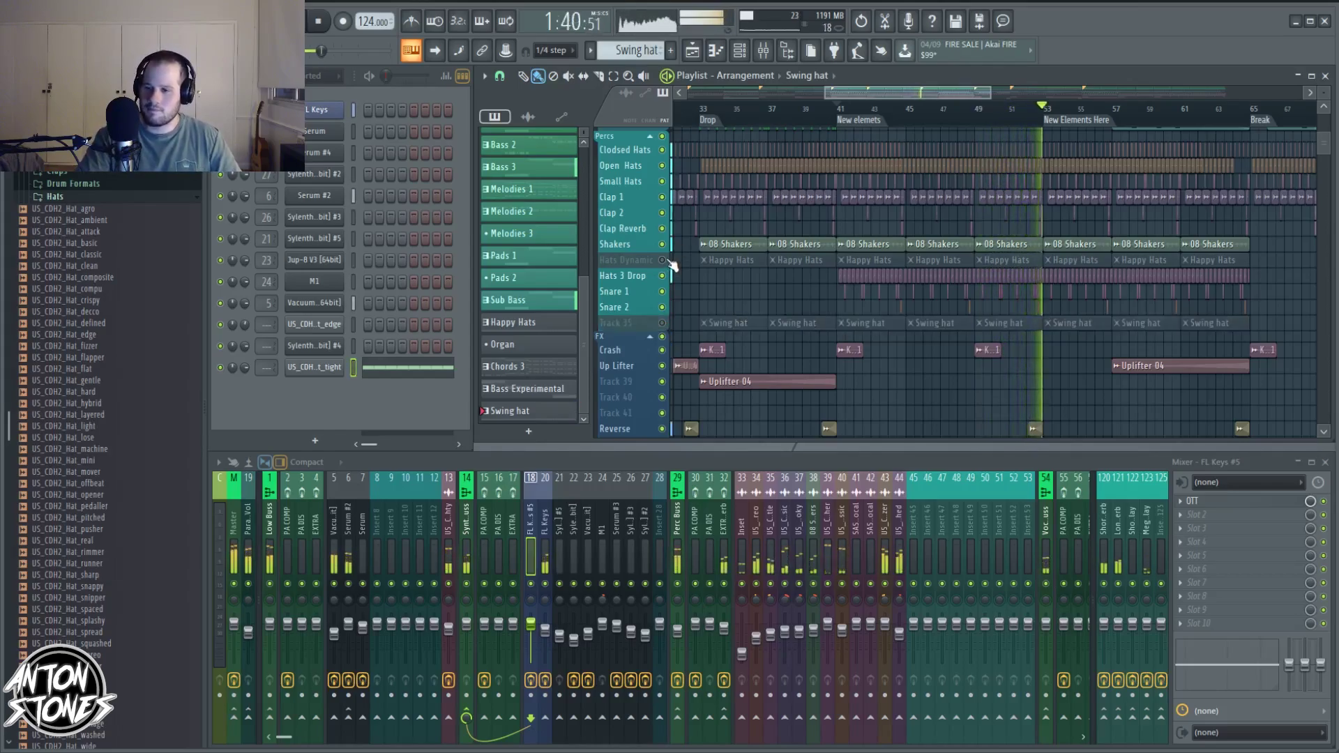
pyautogui.click(664, 260)
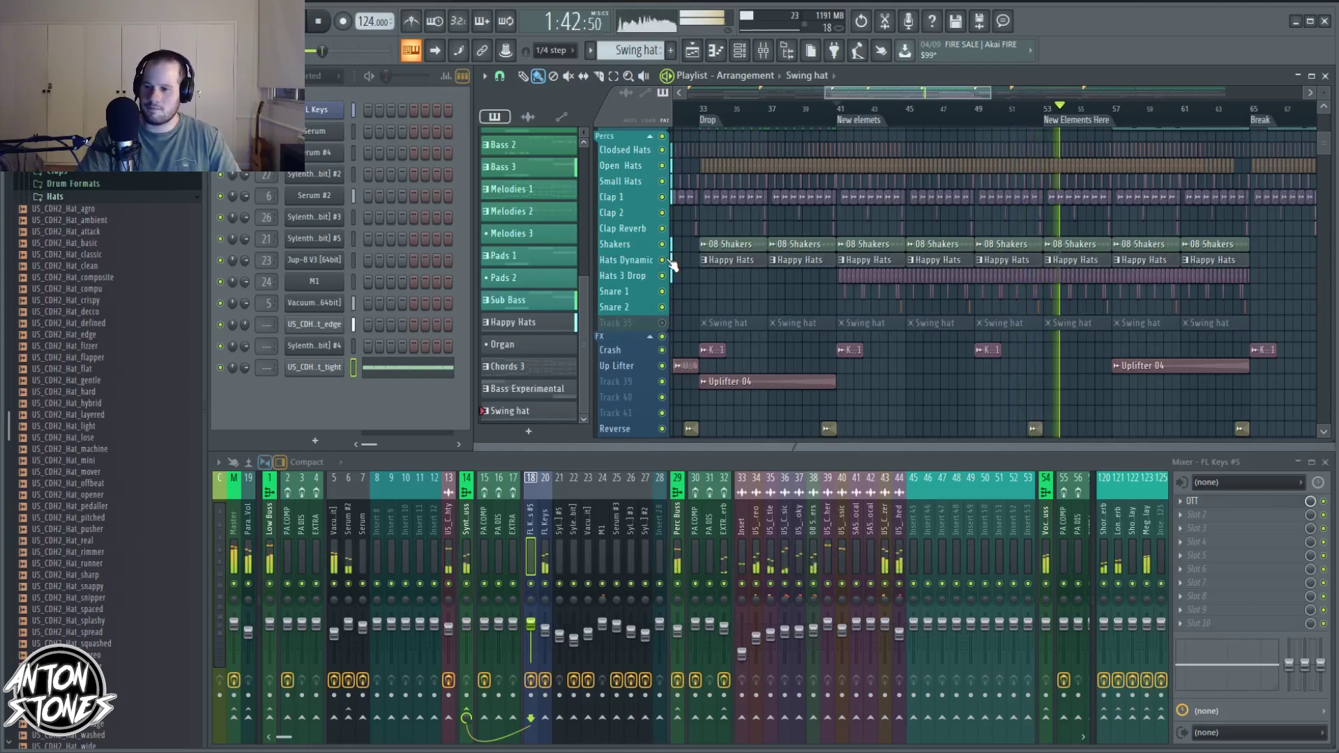
pyautogui.click(663, 260)
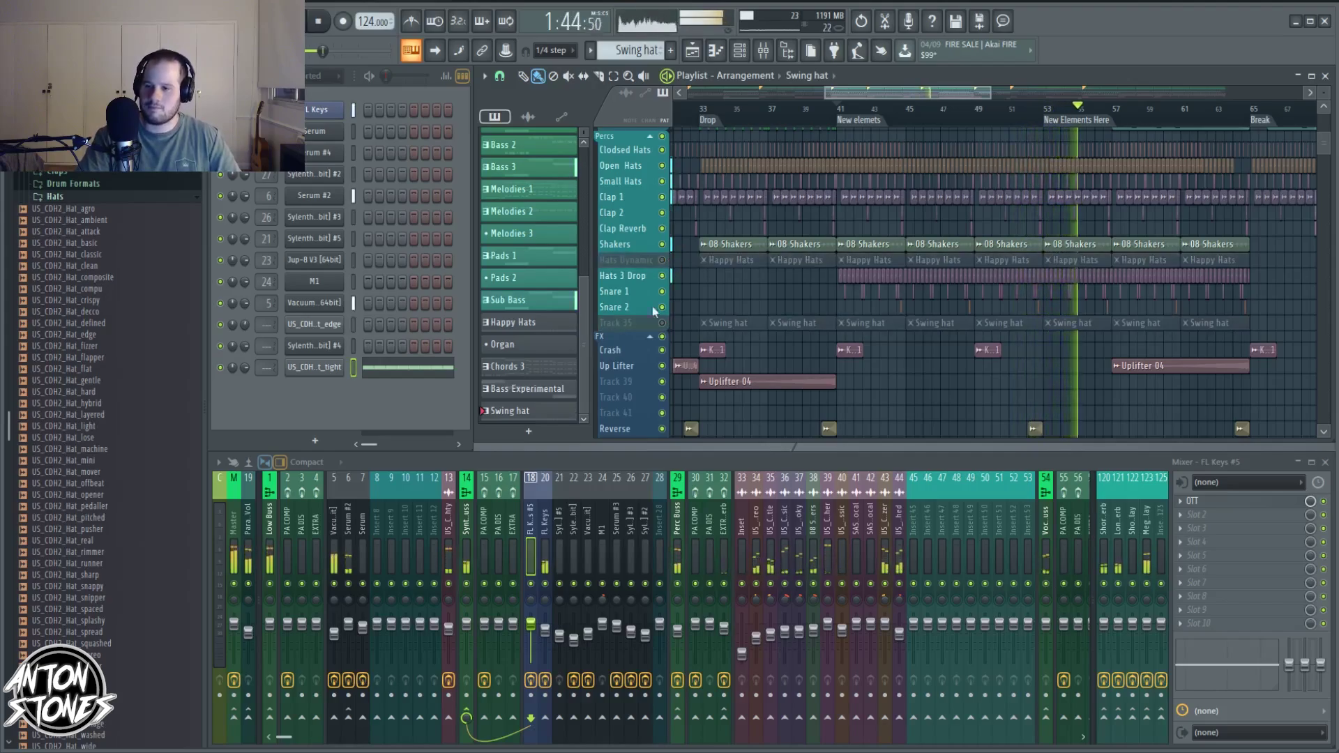
# - Unmute Track 35 to hear the swing hat near bar 57, mute it again, and stop playback
pyautogui.click(663, 323)
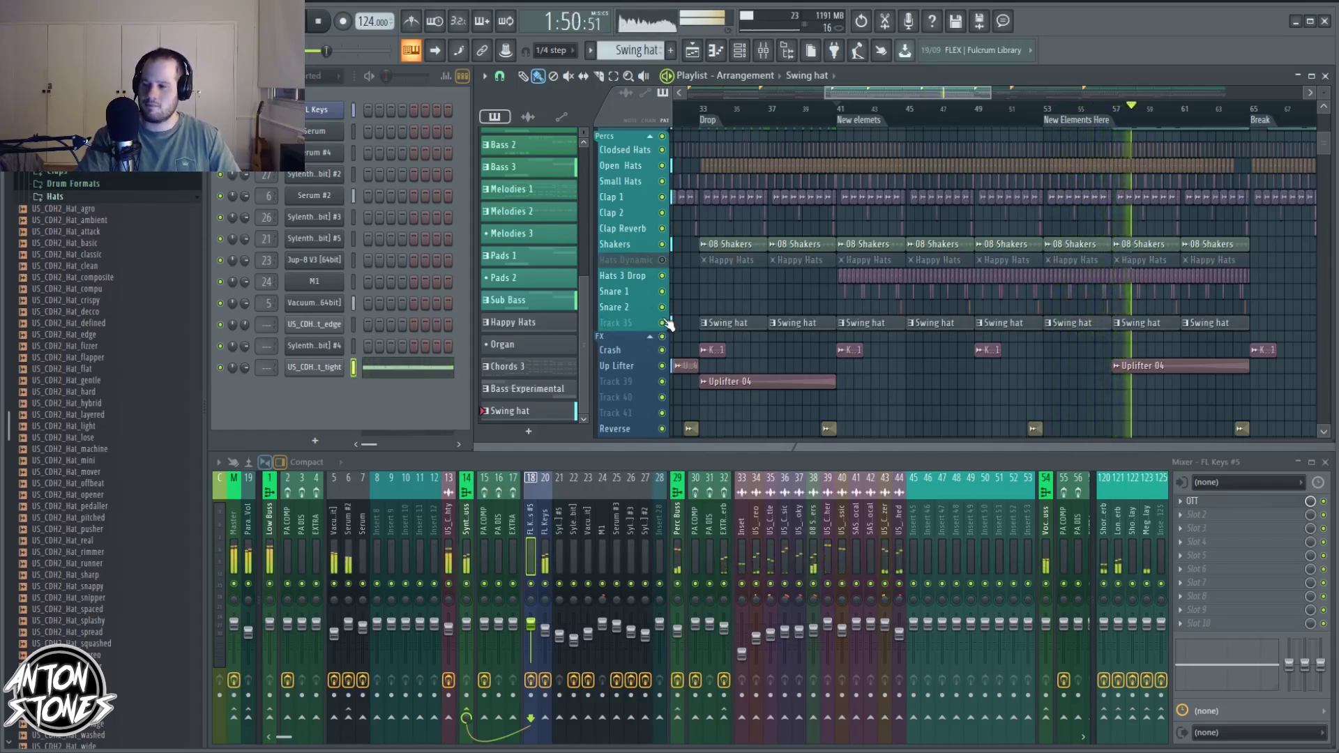
pyautogui.click(662, 323)
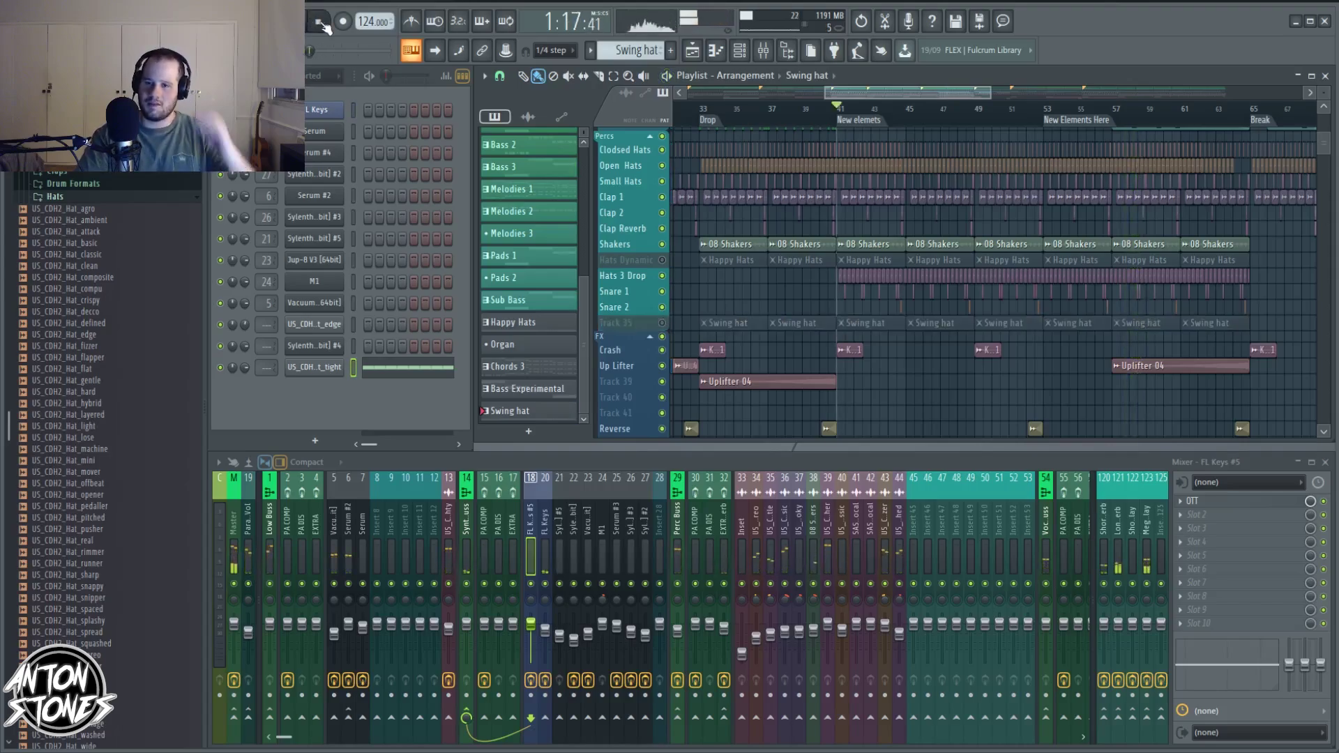
pyautogui.click(320, 22)
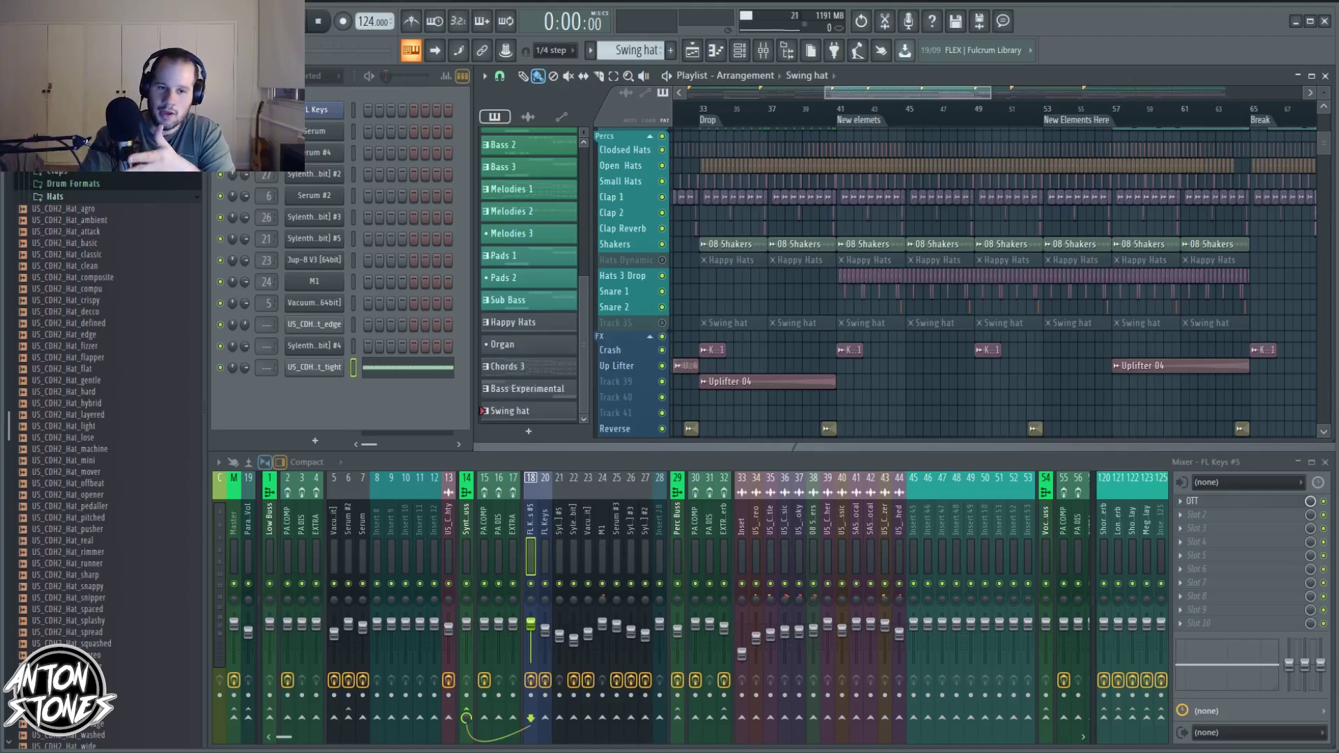
# - Examine the closed, open and small hats, claps and shakers up close around the Drop marker
pyautogui.scroll(2, 991, 237)
pyautogui.scroll(1, 991, 238)
pyautogui.moveTo(1323, 92); pyautogui.dragTo(1324, 80)
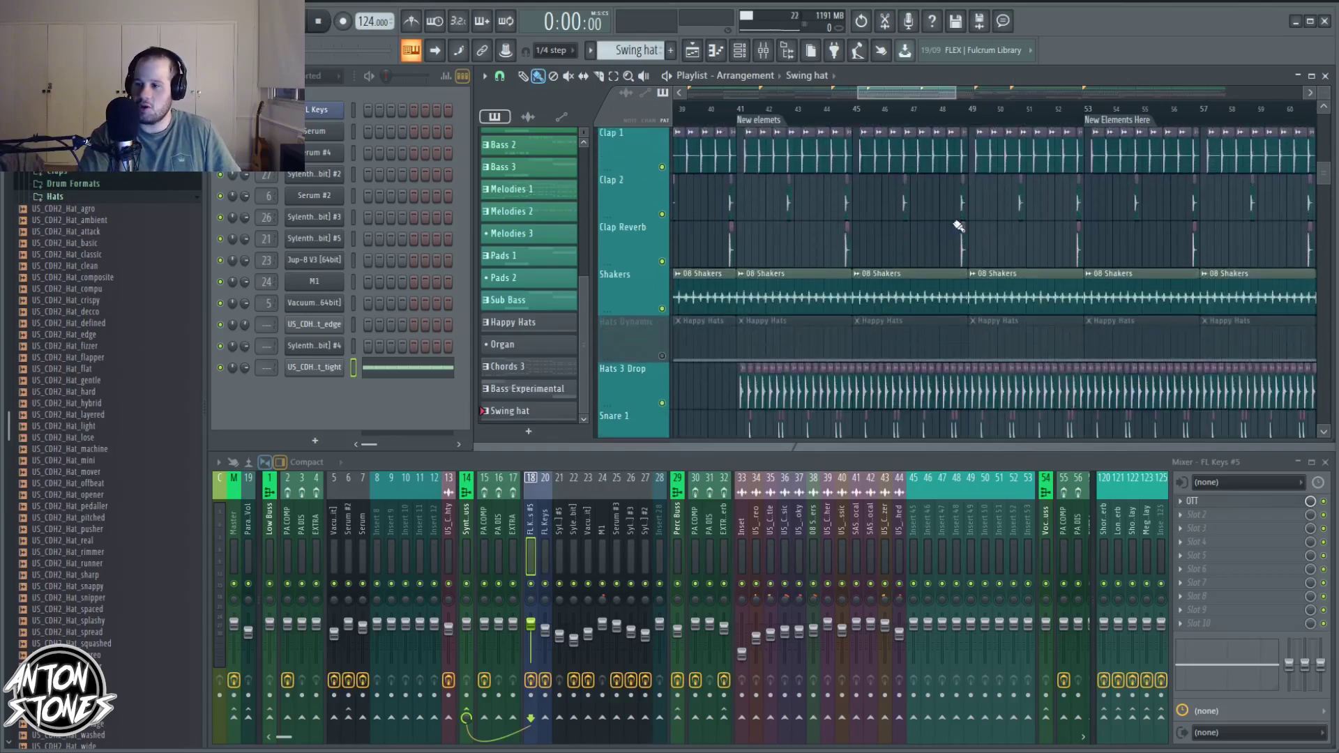
pyautogui.moveTo(959, 226); pyautogui.dragTo(961, 350)
pyautogui.moveTo(815, 310); pyautogui.dragTo(849, 284)
pyautogui.scroll(4, 849, 284)
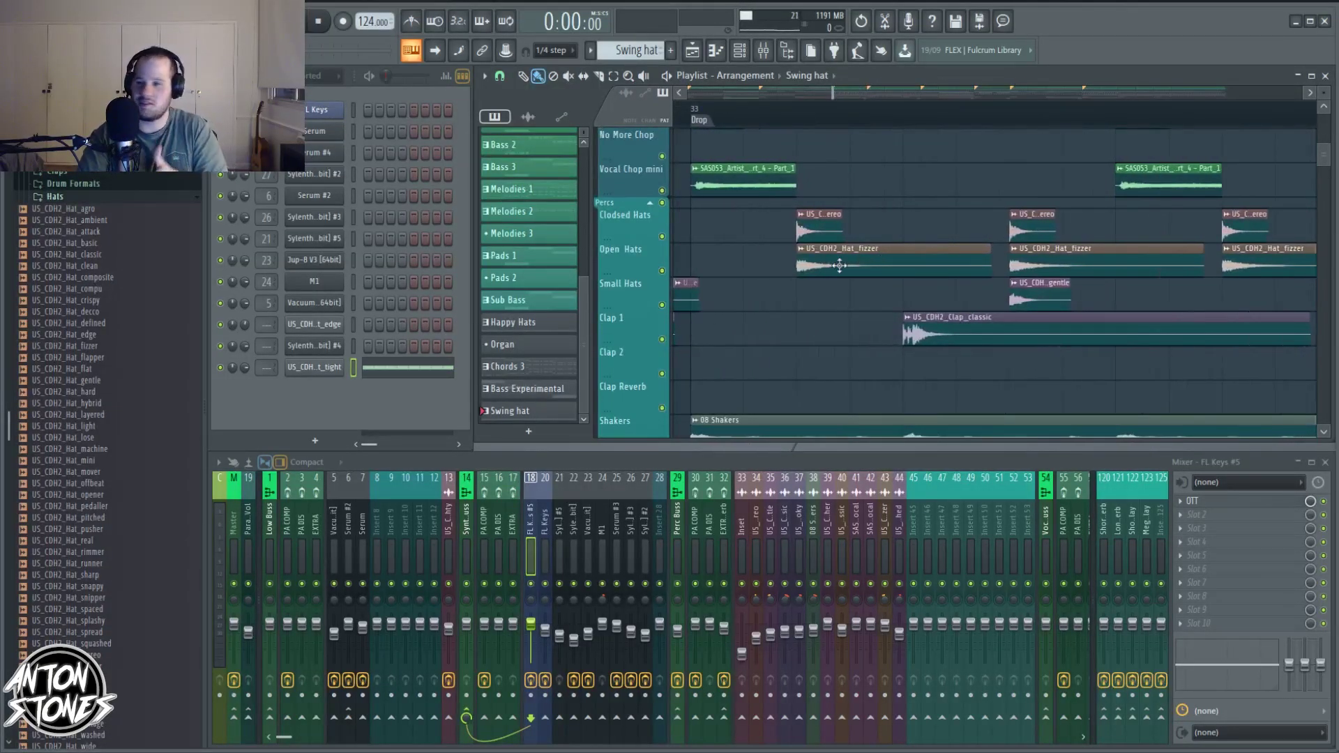
pyautogui.scroll(-2, 817, 263)
pyautogui.hscroll(3, 893, 286)
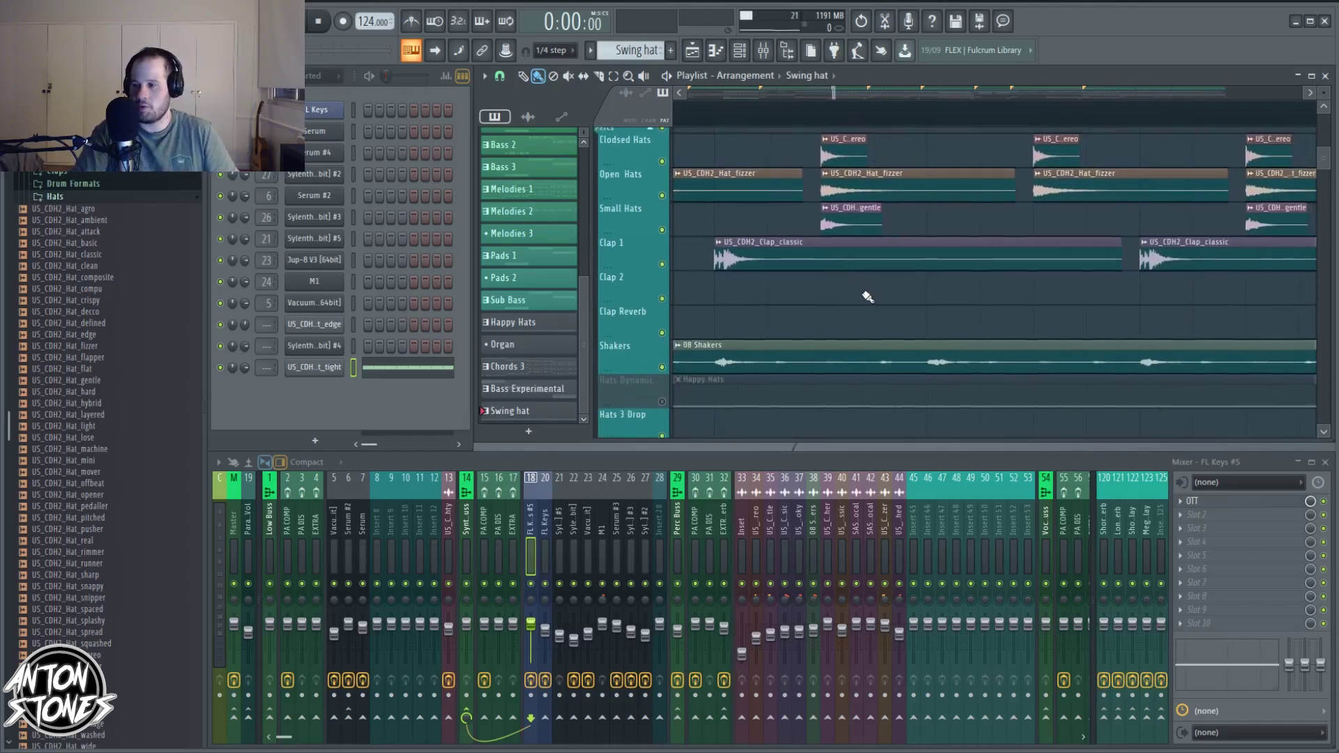
pyautogui.scroll(-10, 867, 297)
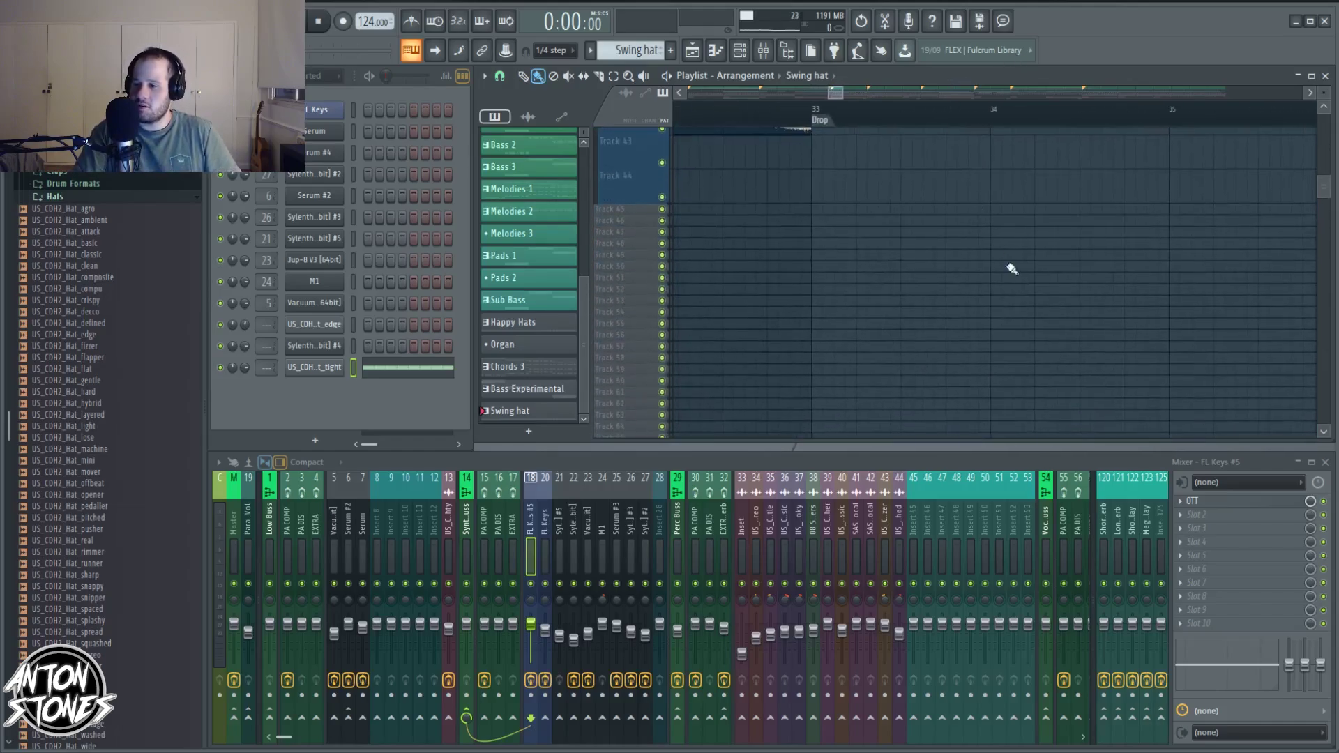
pyautogui.scroll(10, 944, 329)
pyautogui.hscroll(4, 1040, 299)
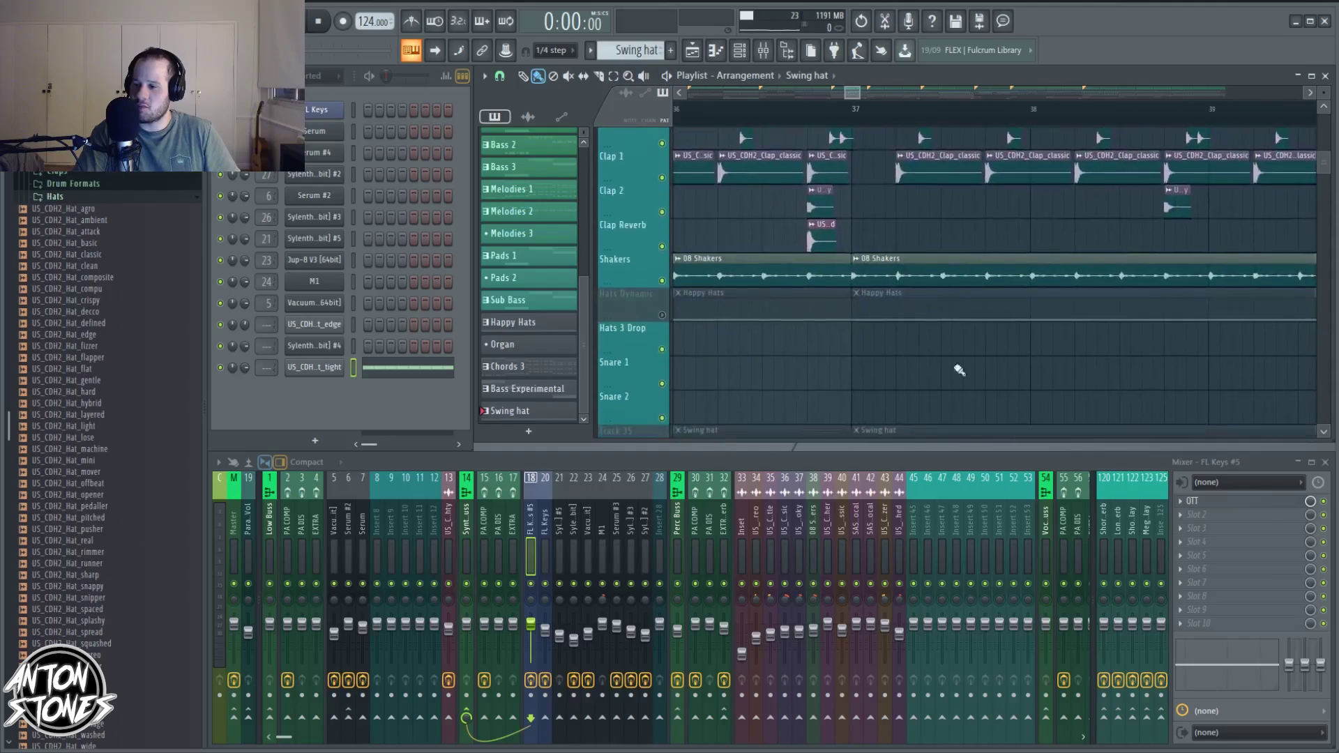
# - Examine the Swing hat clips on Track 35 and how they line up with the other percussion in the drop
pyautogui.scroll(-3, 928, 346)
pyautogui.scroll(-1, 1015, 298)
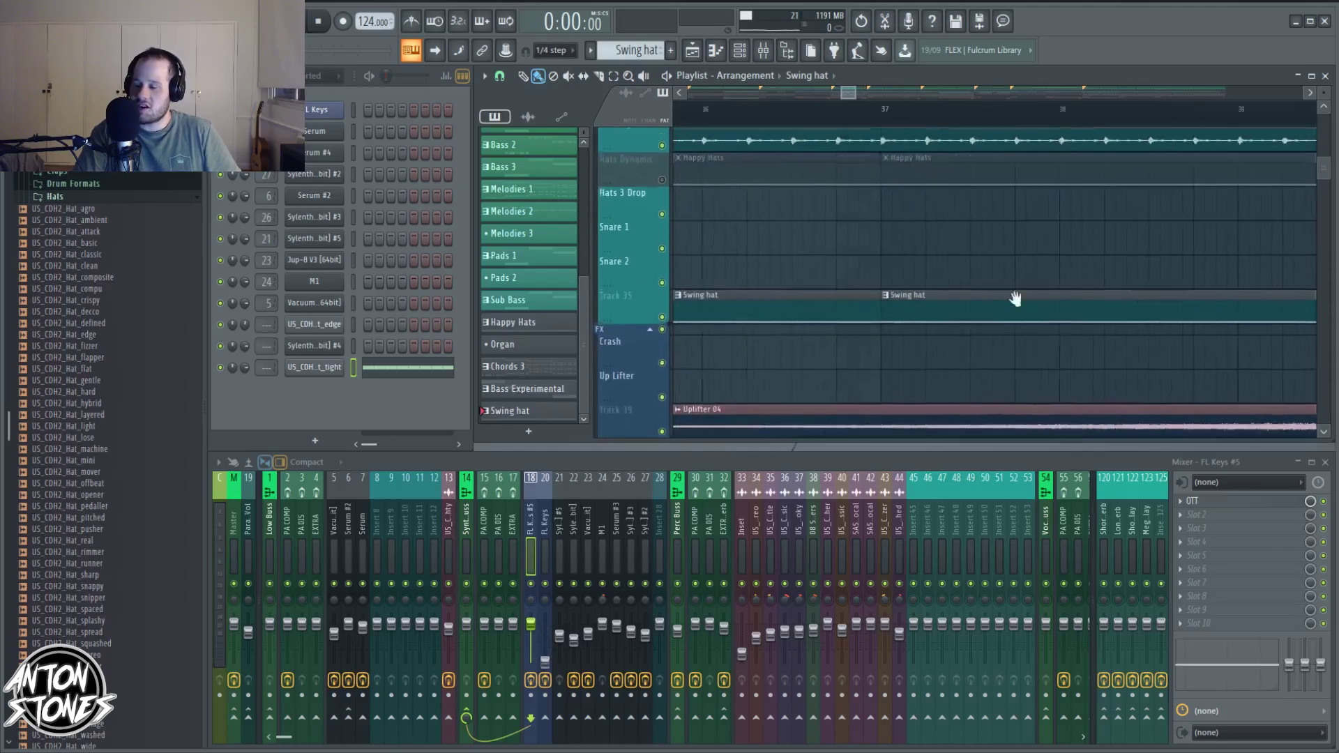
pyautogui.scroll(-3, 886, 299)
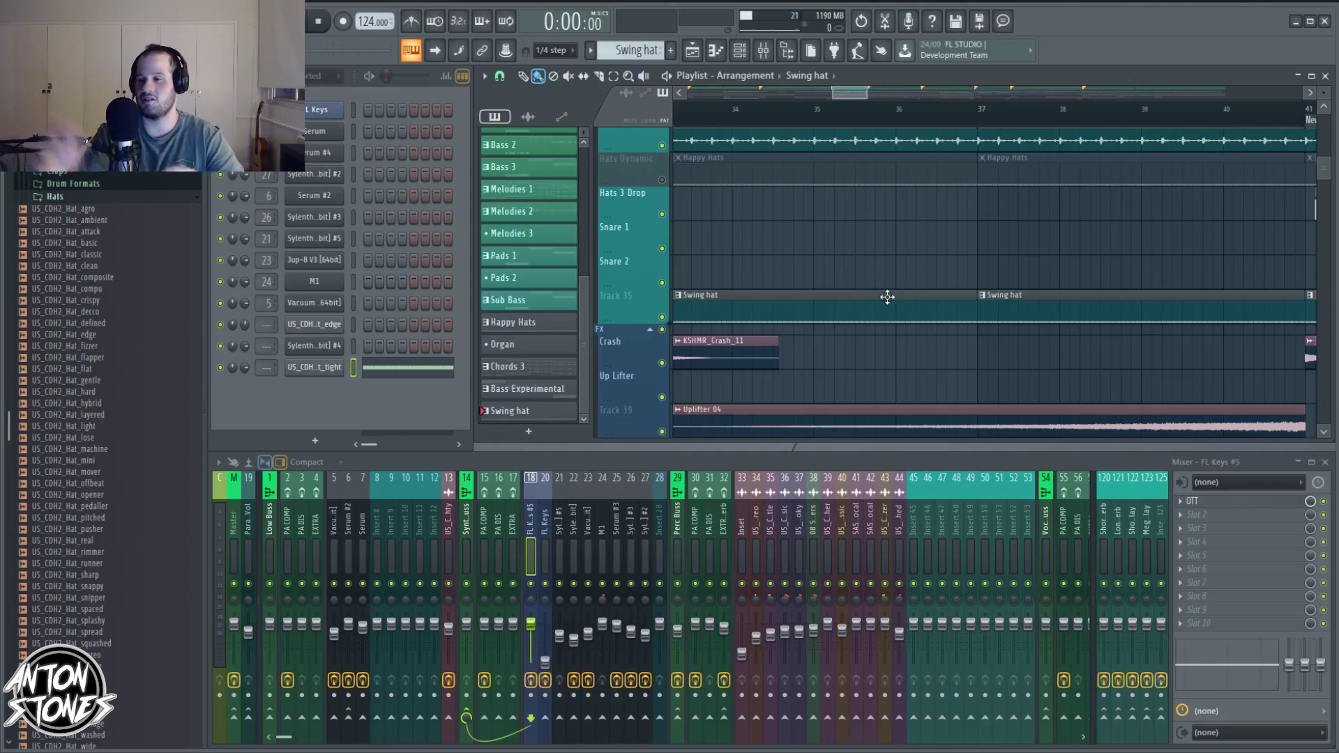
pyautogui.scroll(-2, 966, 258)
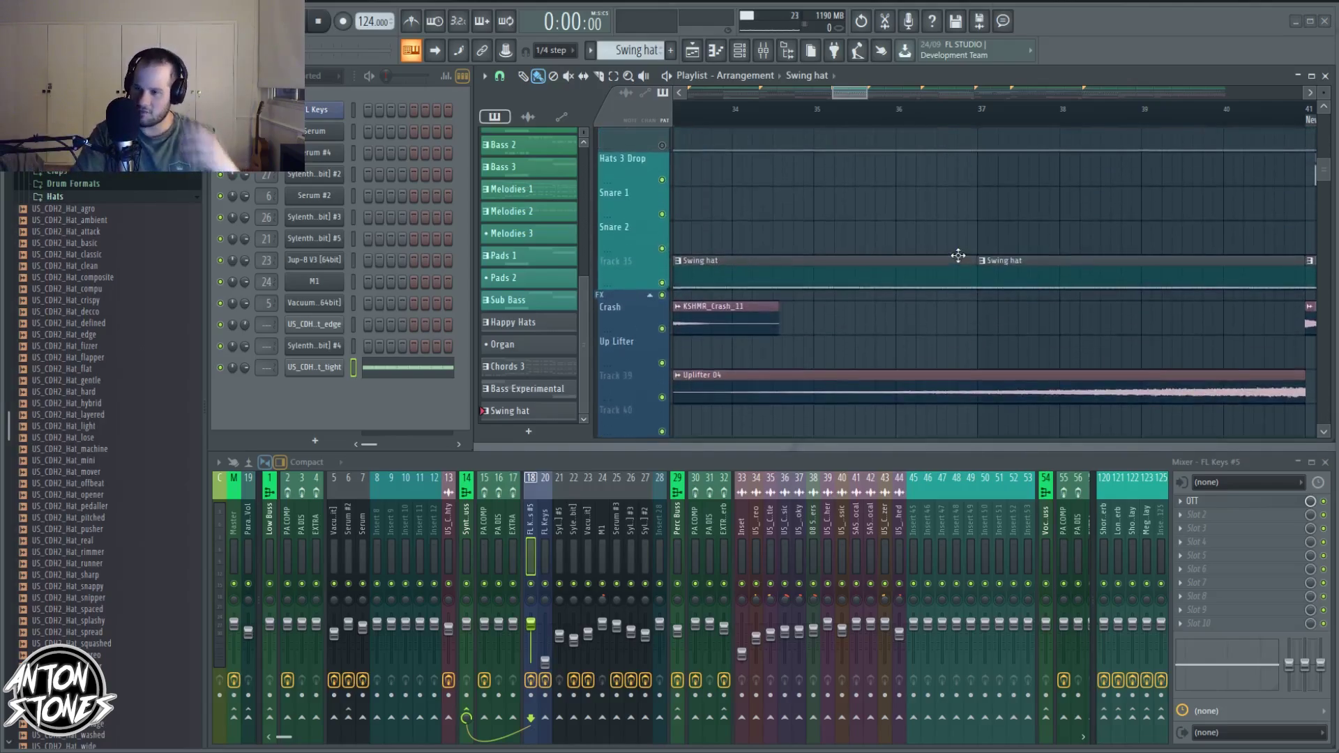
pyautogui.scroll(6, 959, 256)
pyautogui.scroll(-4, 958, 256)
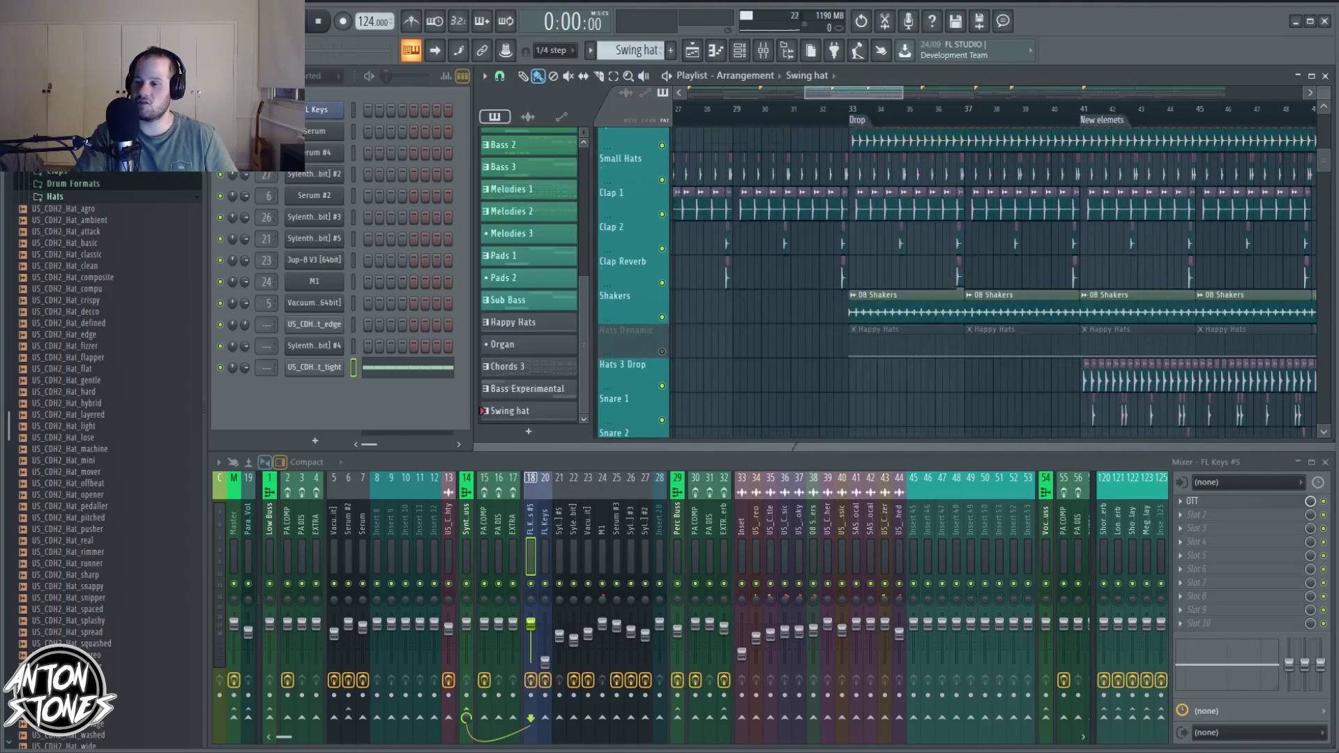
pyautogui.scroll(-3, 959, 257)
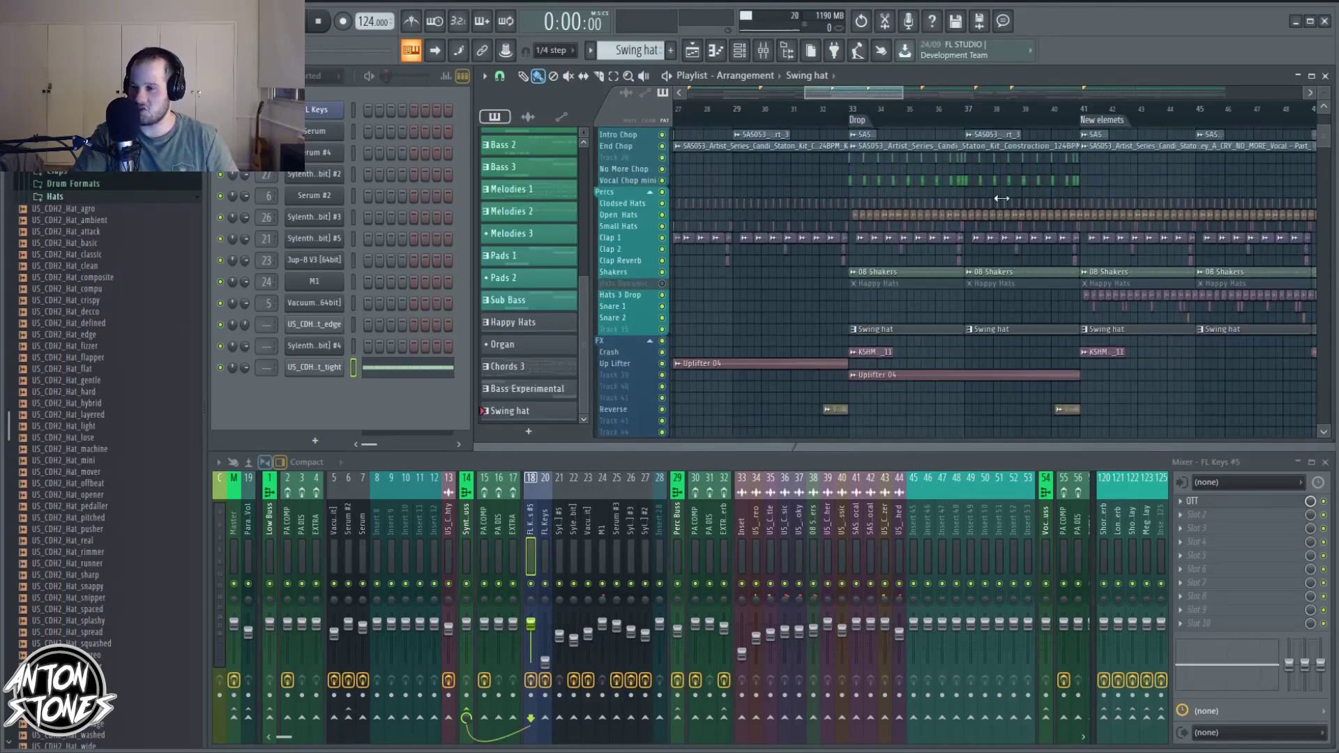